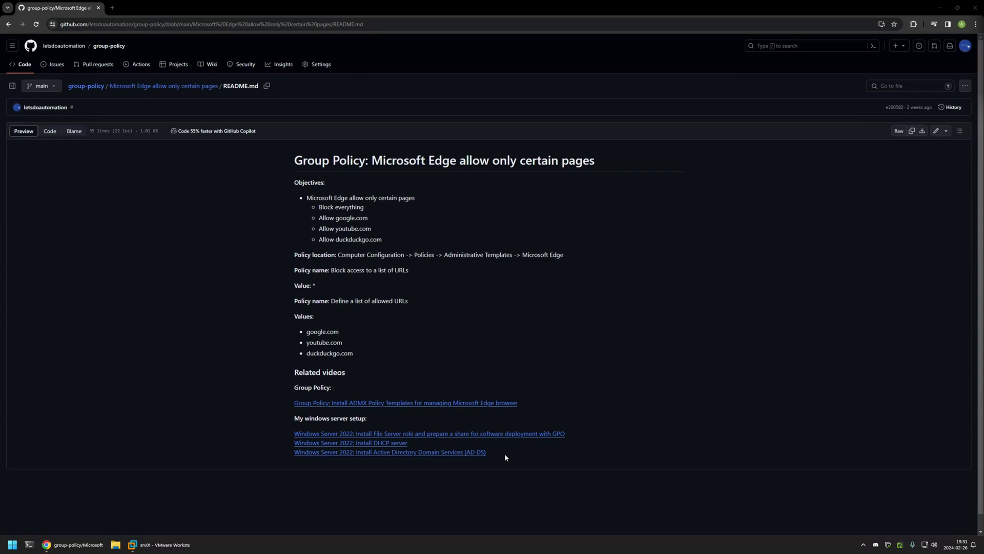
Step: Highlight the related videos, Windows Server setup and ADMX templates links in the description
left_click_drag(505, 455, 271, 372)
left_click(404, 367)
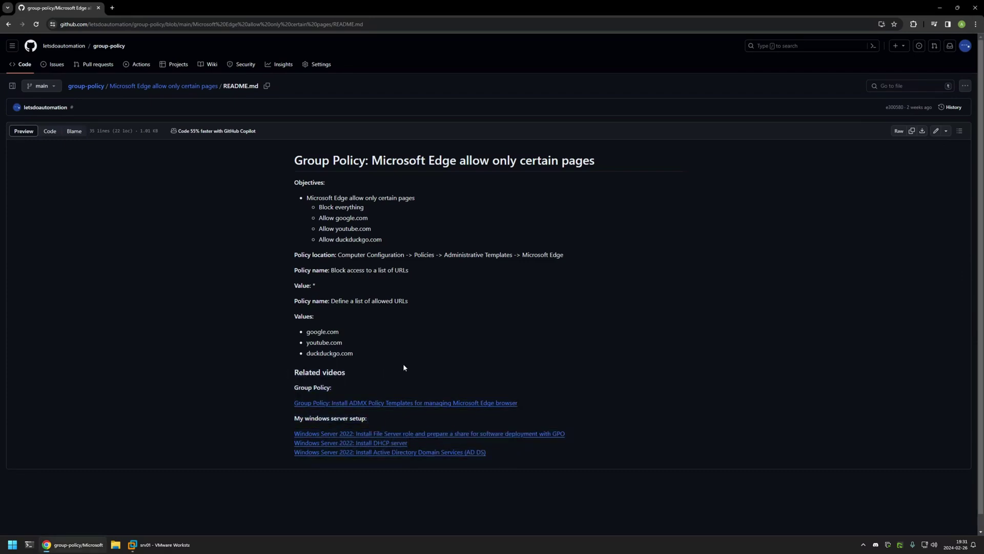
left_click_drag(499, 455, 304, 417)
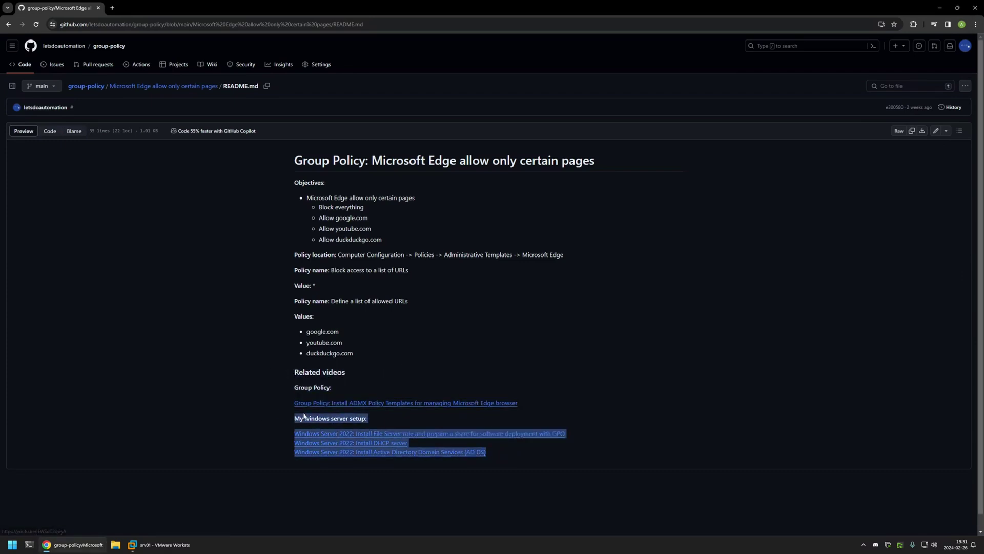
left_click(378, 422)
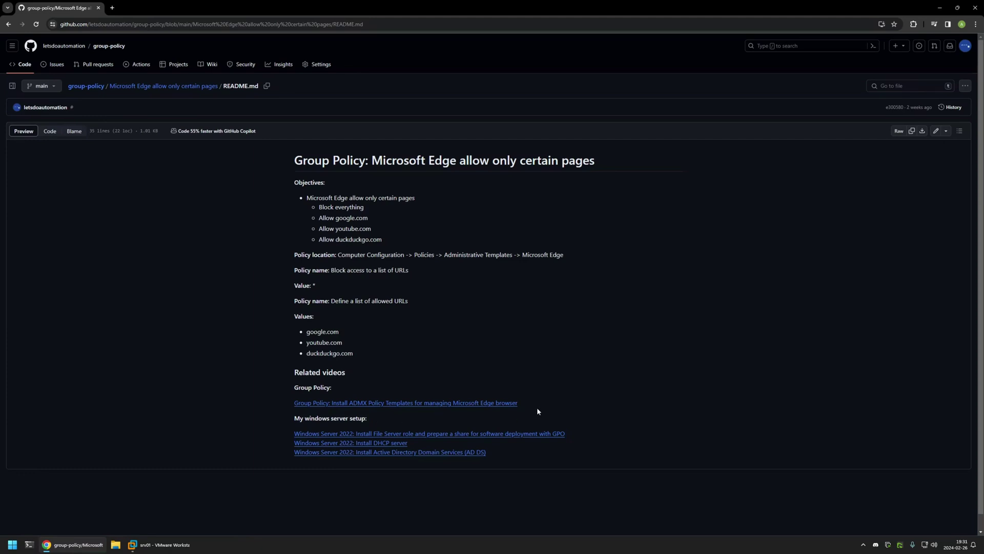
left_click_drag(537, 411, 271, 388)
left_click(489, 364)
Step: Highlight the objectives: block everything, the three allowed sites, and the policy location, names and values
left_click_drag(400, 244, 311, 200)
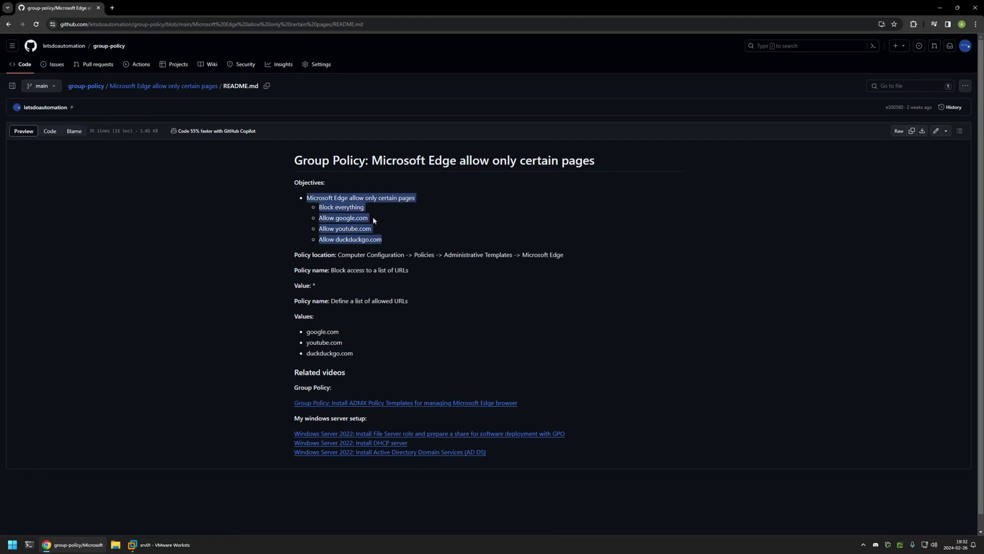
left_click_drag(379, 208, 308, 210)
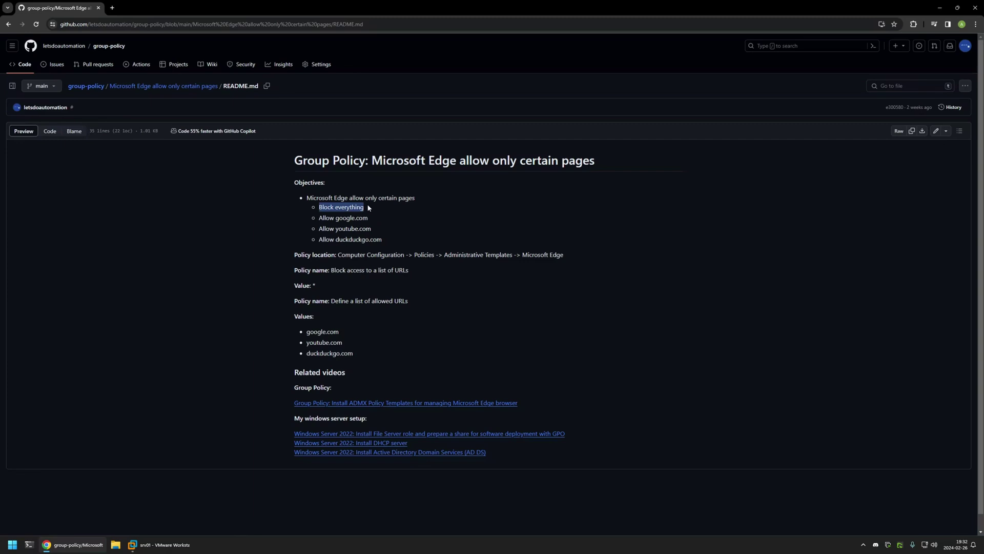
mouse_move(383, 240)
left_mouse_down()
mouse_move(318, 219)
mouse_move(368, 218)
mouse_move(346, 239)
mouse_move(382, 239)
left_mouse_up()
left_click(377, 224)
left_click(383, 239)
left_click_drag(376, 356, 270, 254)
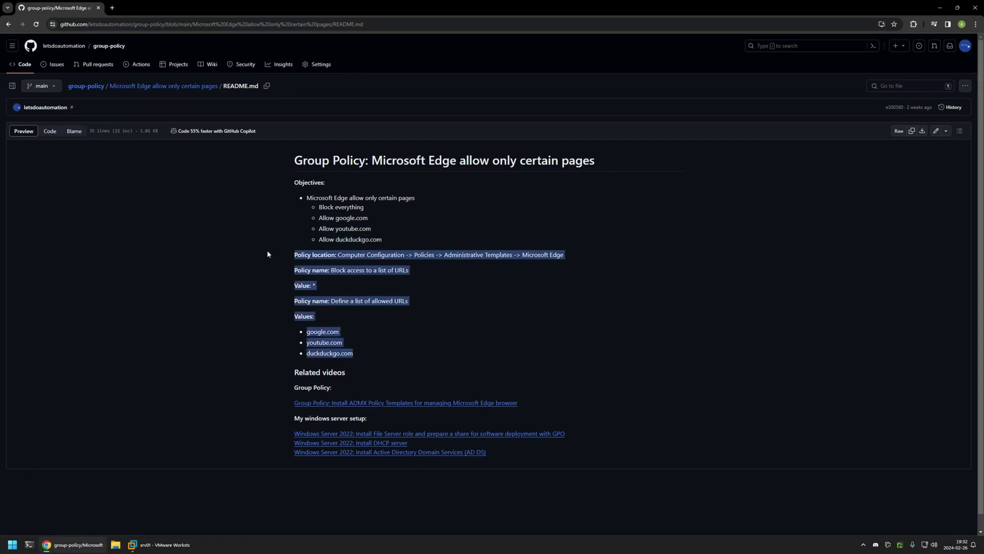
left_click(413, 271)
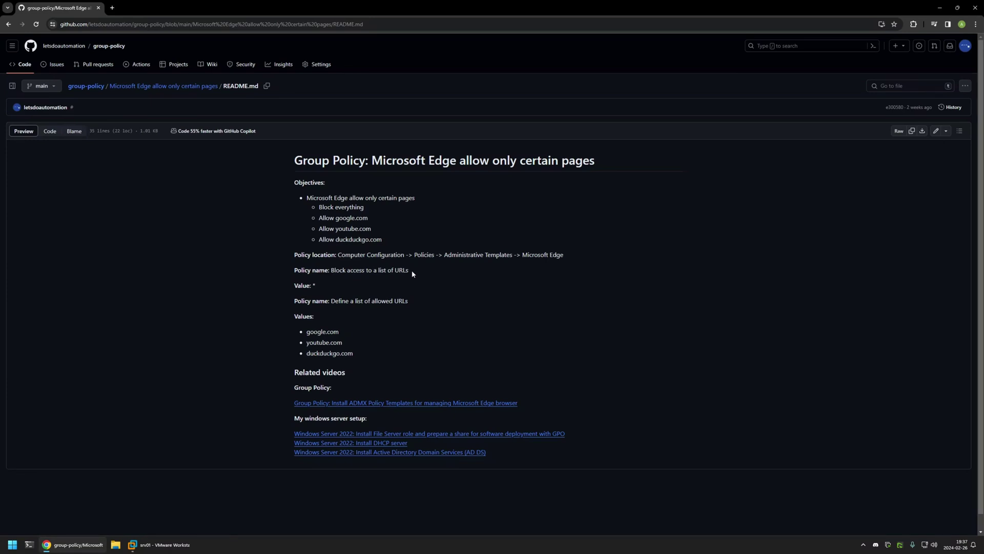
Step: On the server VM, launch Group Policy Management and create a GPO named 'edge settings'
left_click(162, 544)
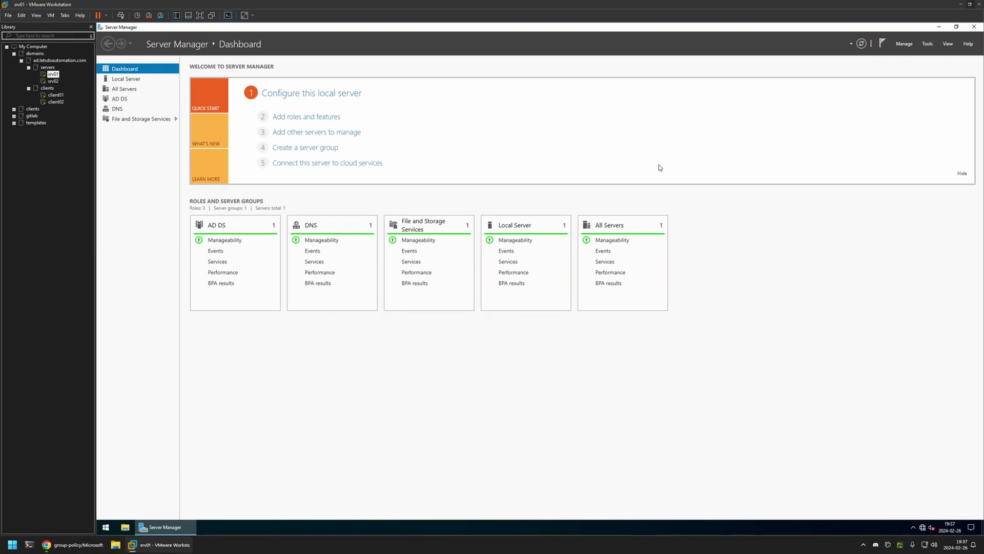
left_click(927, 44)
left_click(909, 156)
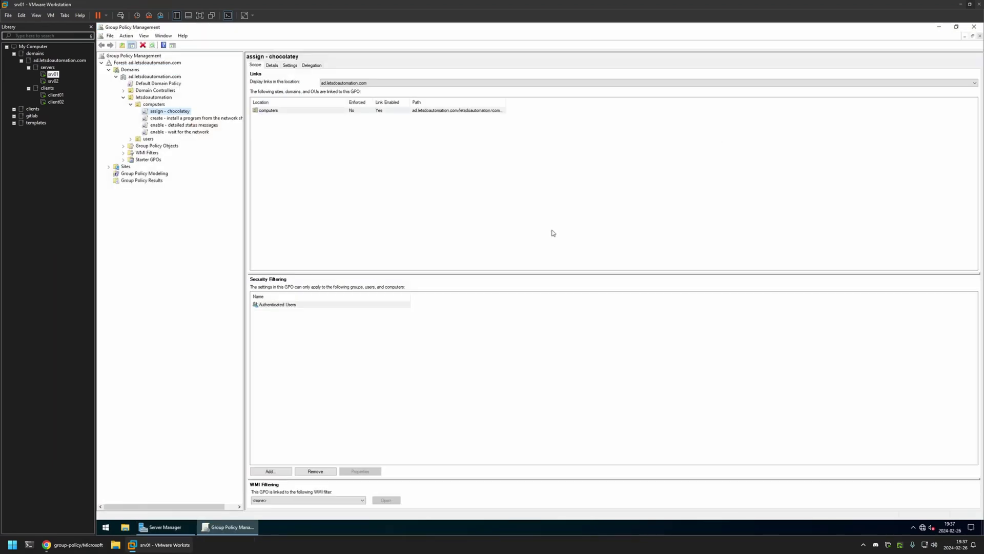
right_click(142, 149)
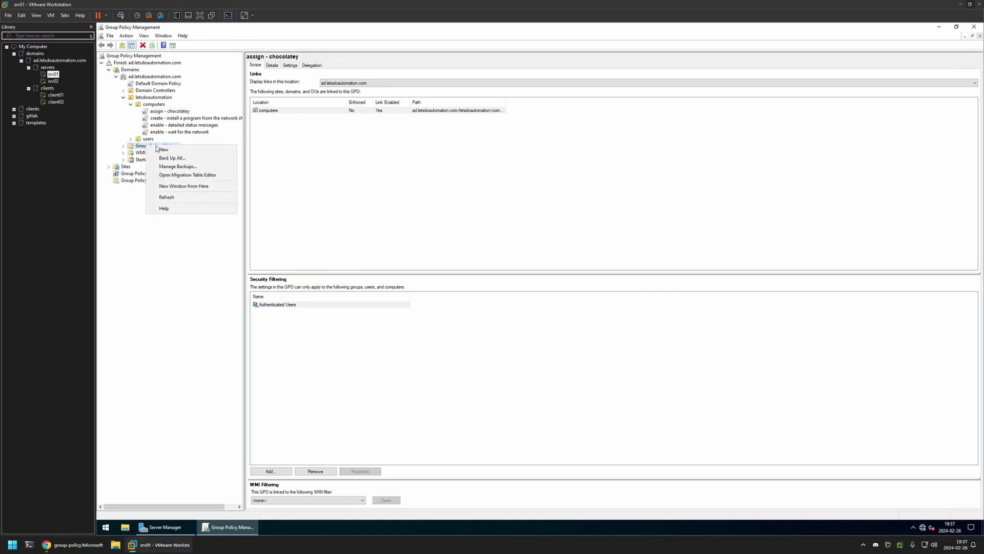
left_click(159, 150)
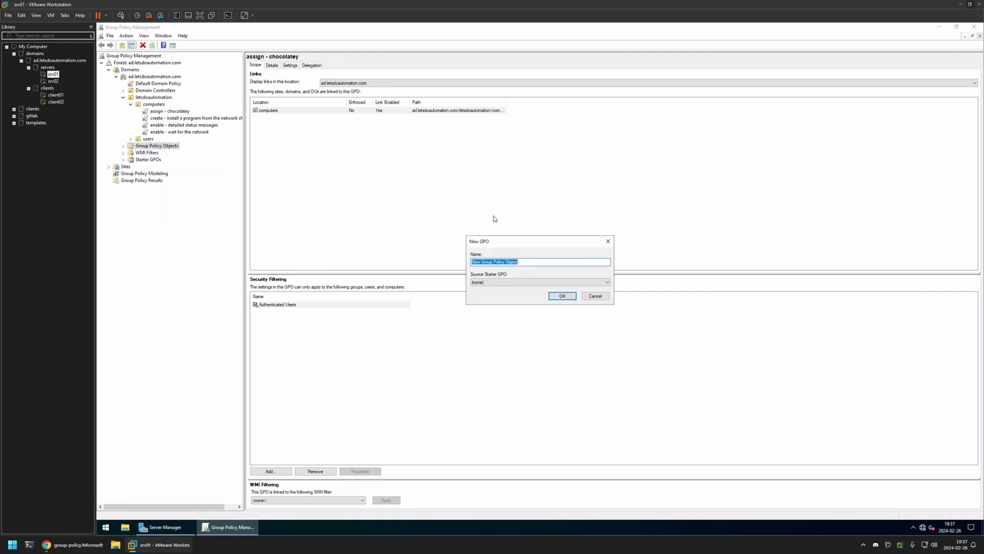
type("edge settings")
left_click(551, 297)
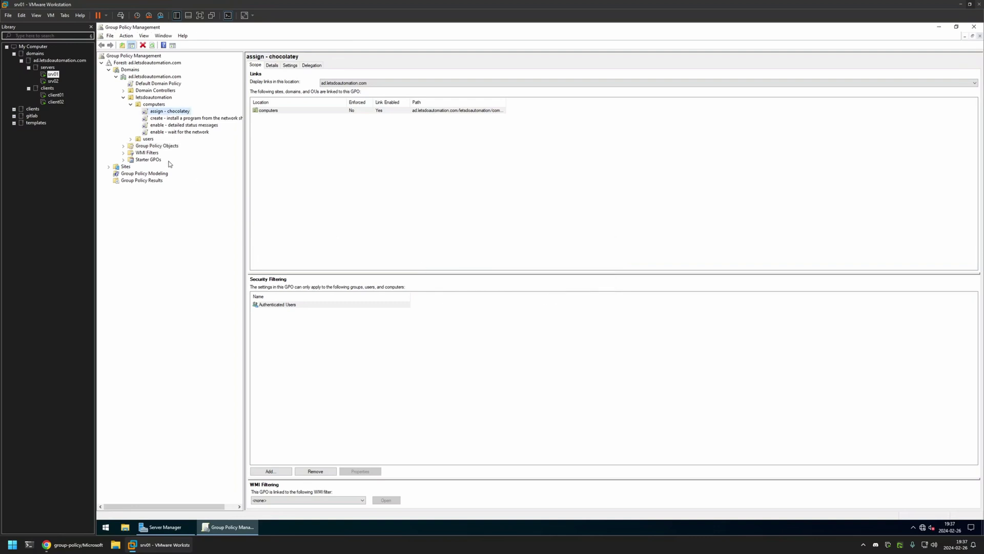
left_click(124, 146)
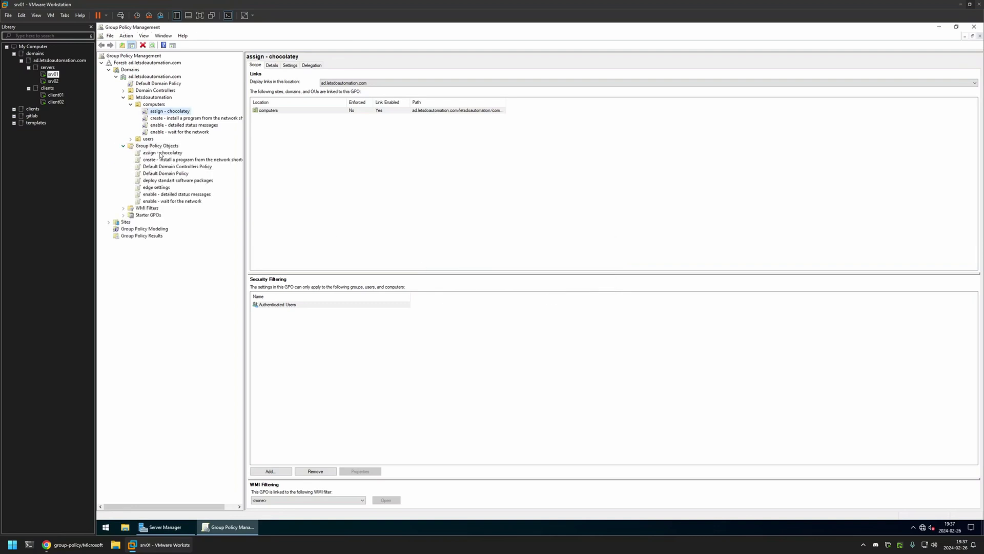
Step: Open the edge settings GPO in Group Policy Management Editor and widen its tree pane
left_click(156, 188)
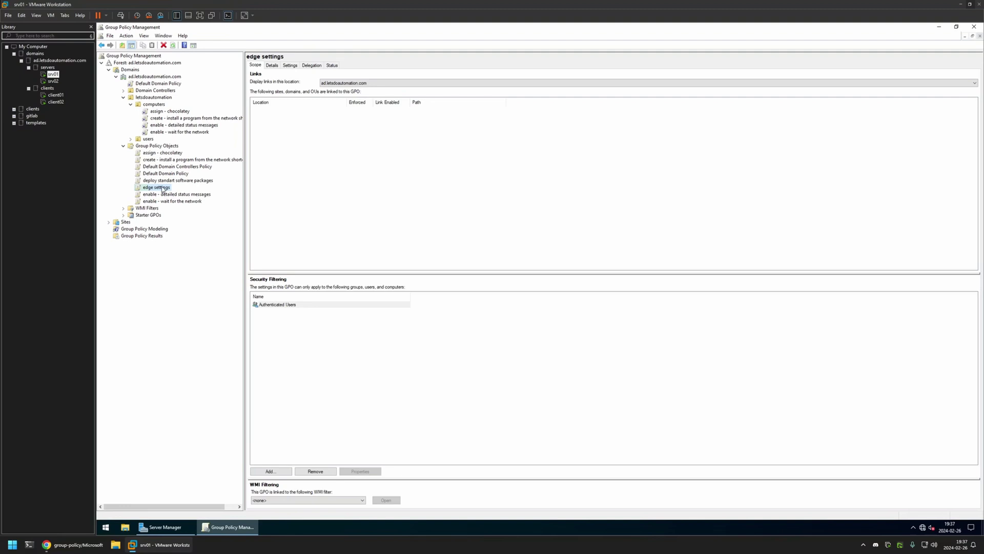
right_click(162, 190)
left_click(169, 192)
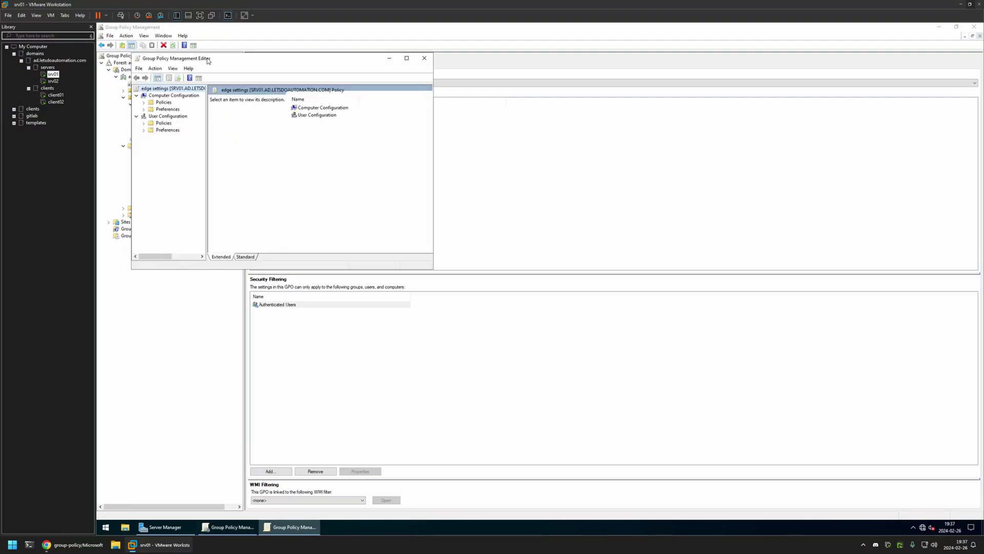
left_click_drag(207, 61, 443, 107)
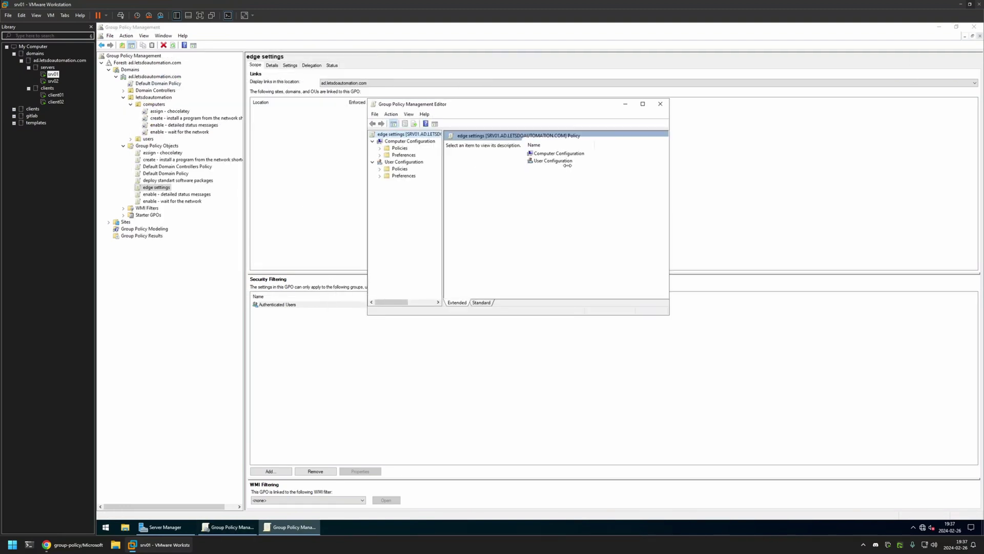
left_click_drag(567, 165, 573, 165)
Step: Browse to Computer Configuration > Policies > Administrative Templates > Microsoft Edge and select 'Block access to a list of URLs'
left_click(396, 142)
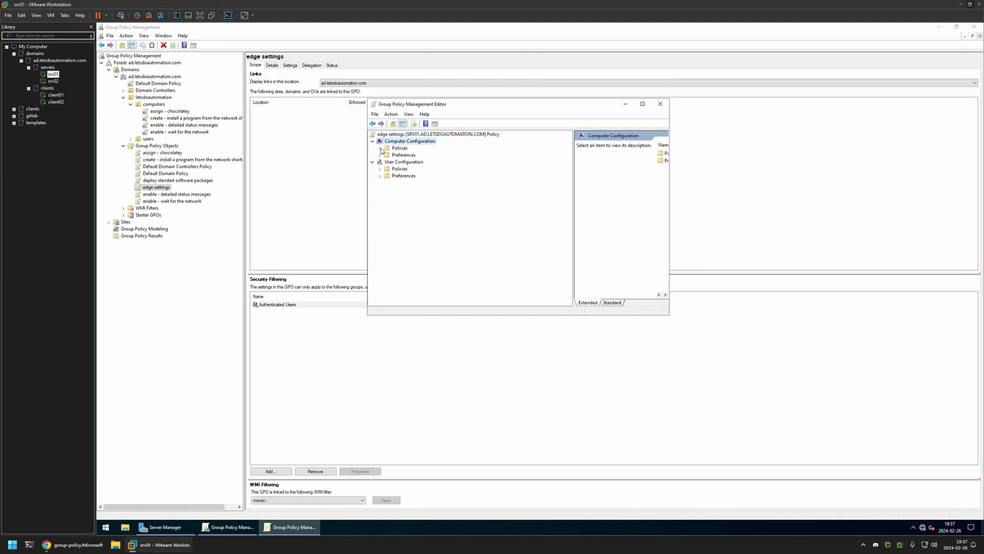
left_click(380, 148)
left_click(388, 169)
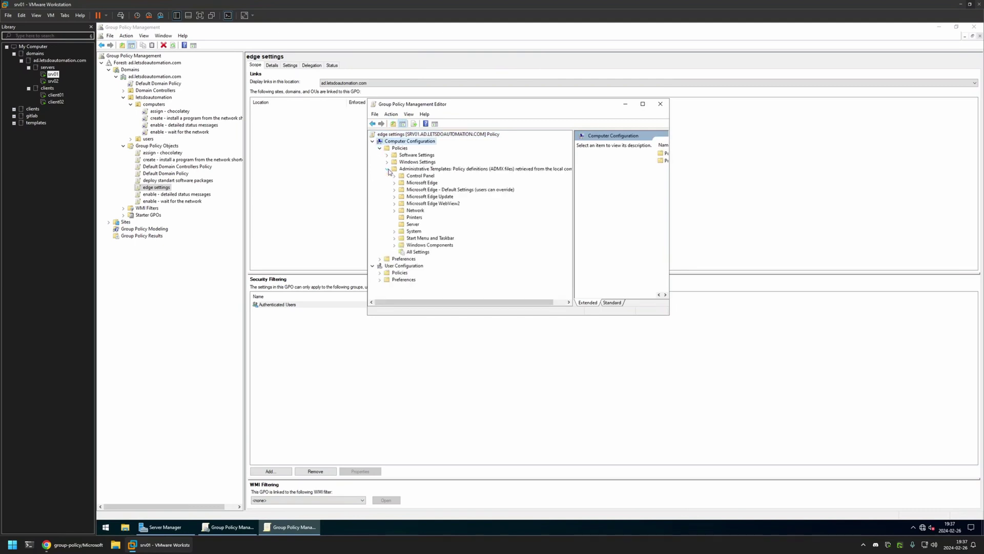
left_click(423, 183)
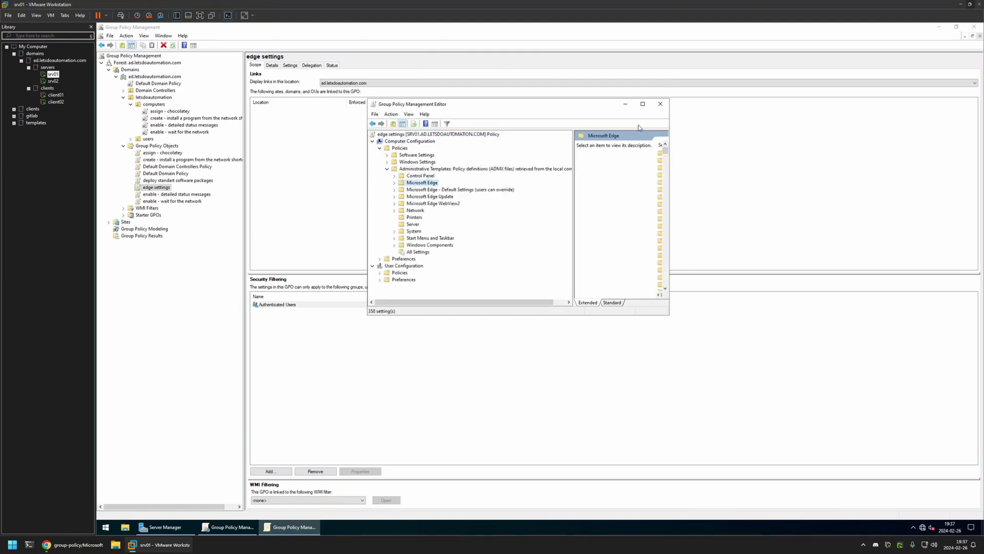
left_click(643, 104)
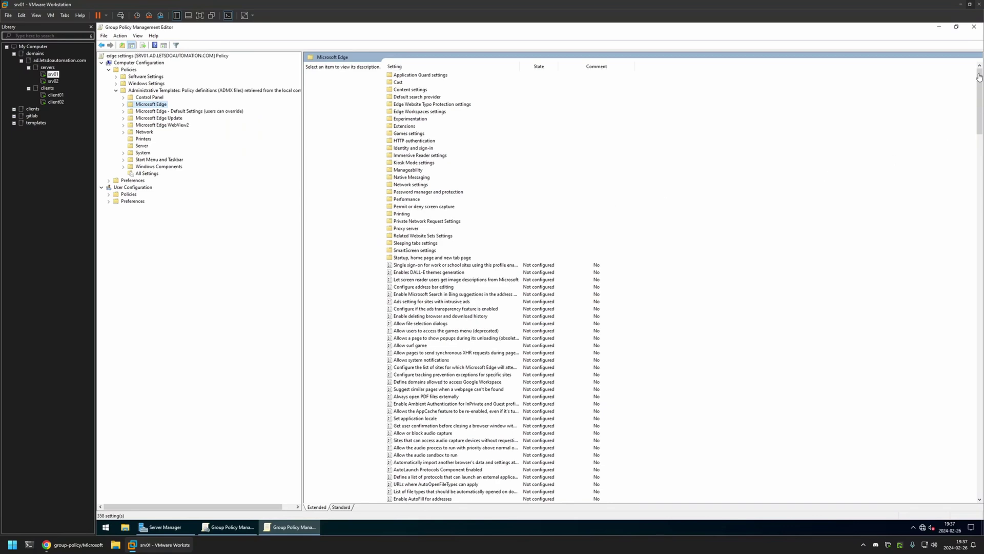
left_click_drag(980, 77, 979, 438)
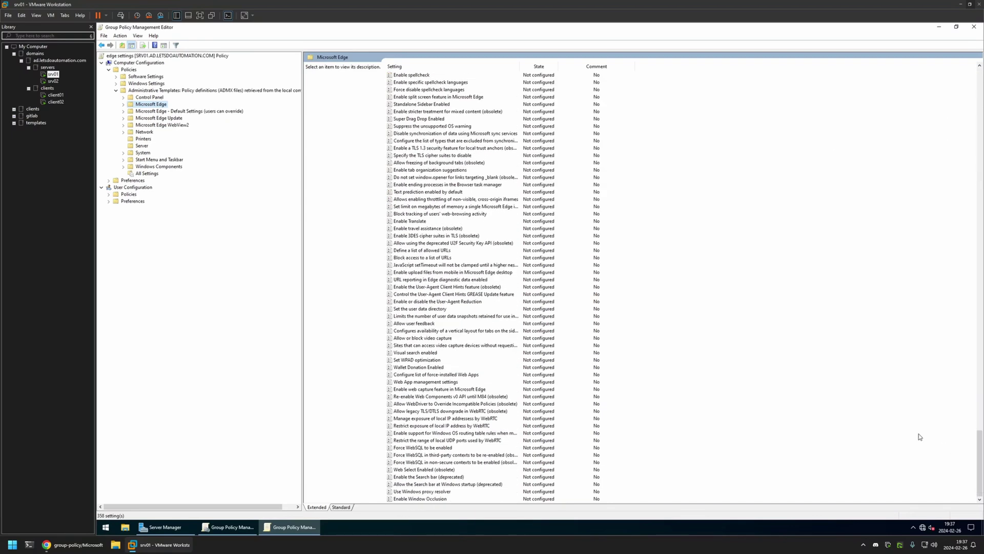
left_click(436, 251)
left_click(430, 258)
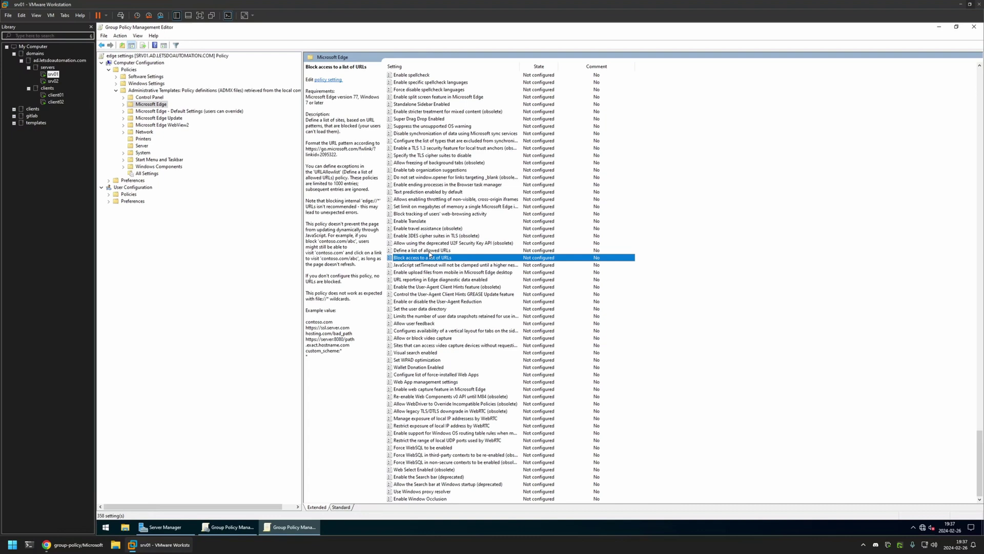
Step: Enable 'Block access to a list of URLs' with block-list entry '1', then apply and close
double_click(455, 260)
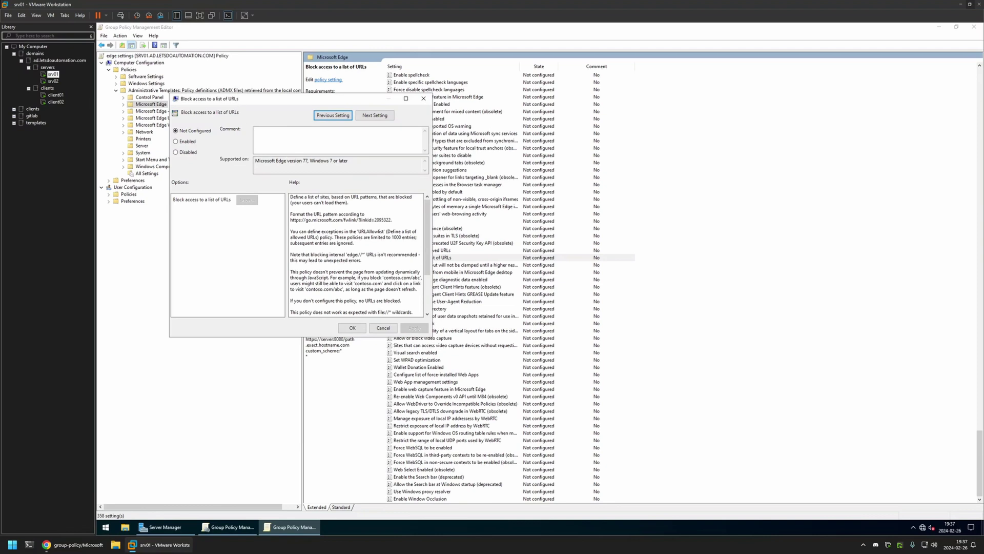
left_click_drag(239, 100, 481, 108)
left_click(417, 149)
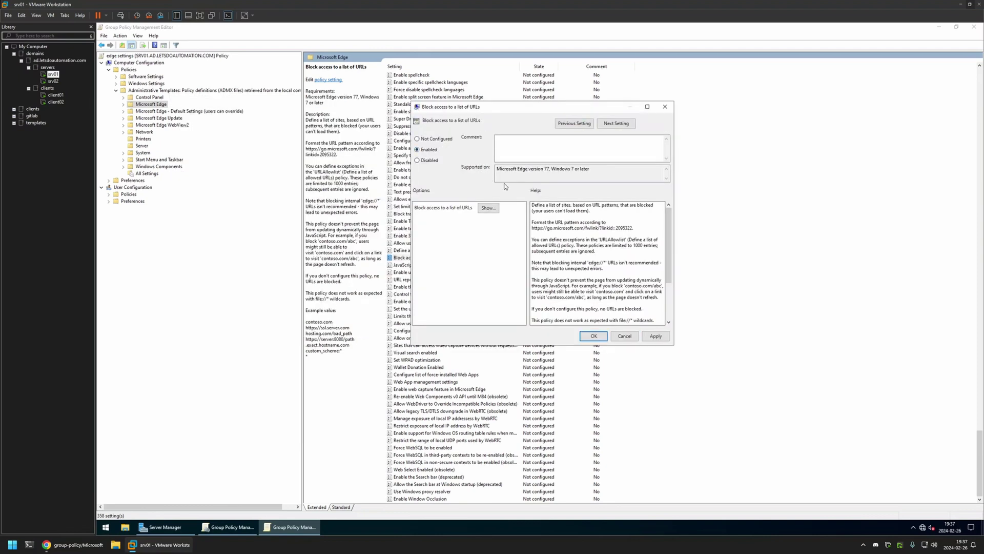
left_click(488, 207)
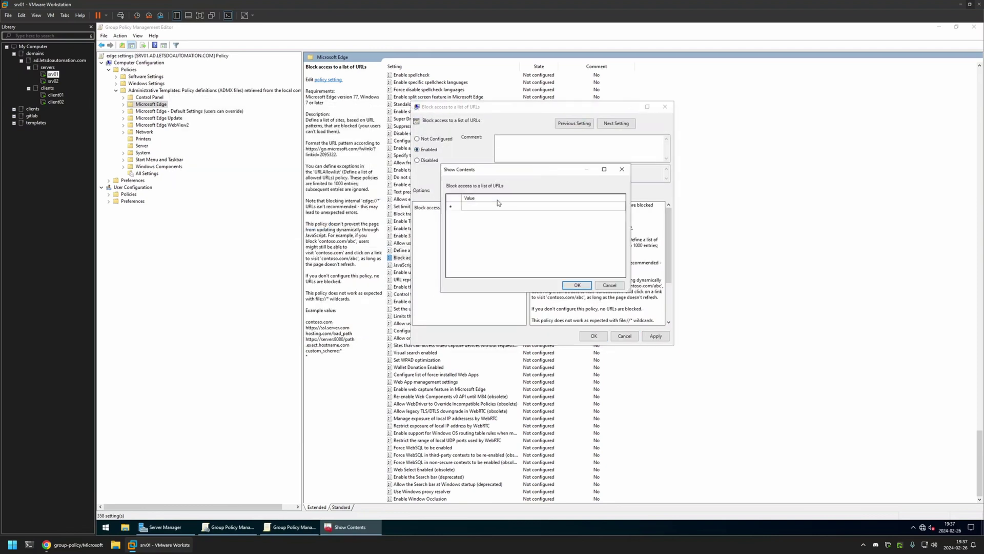
left_click(490, 206)
left_click(491, 206)
type("1")
left_click(575, 285)
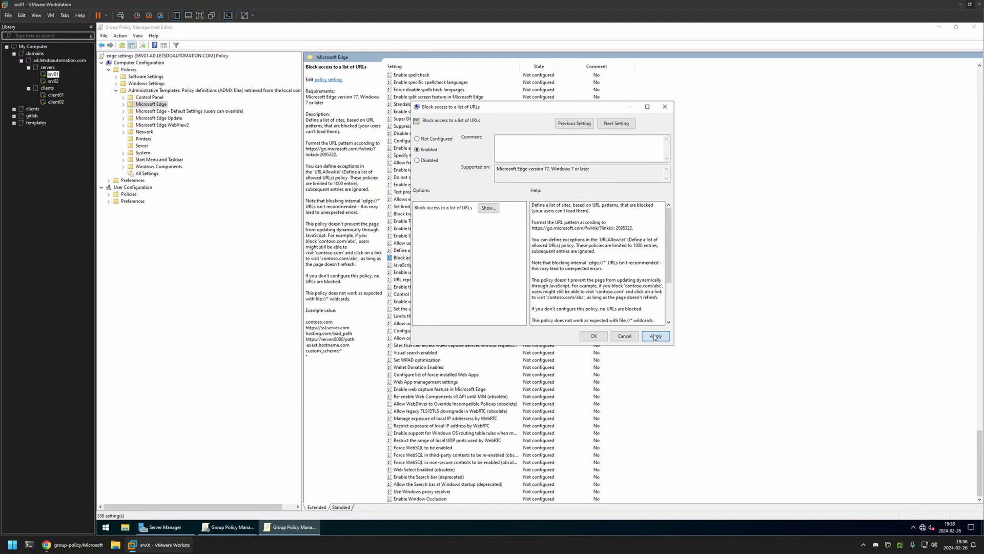
left_click(656, 336)
left_click(594, 336)
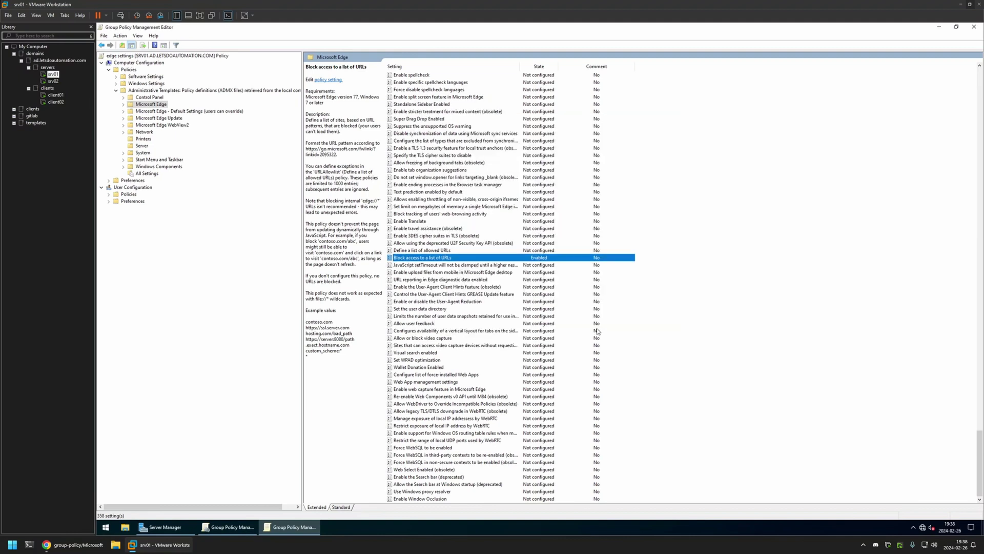
Step: Enable the 'Define a list of allowed URLs' policy and open its URL list
left_click(422, 251)
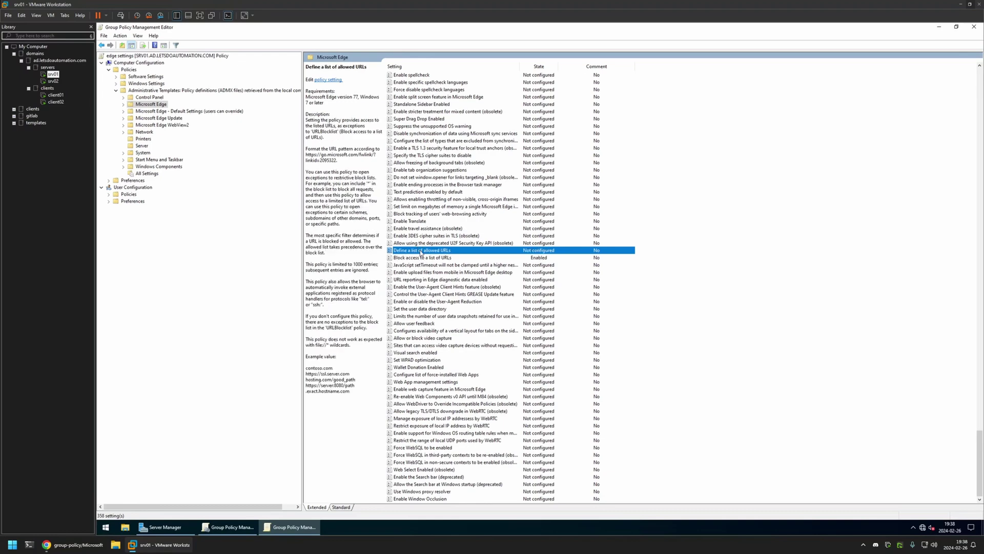
double_click(445, 251)
left_click_drag(263, 122, 488, 128)
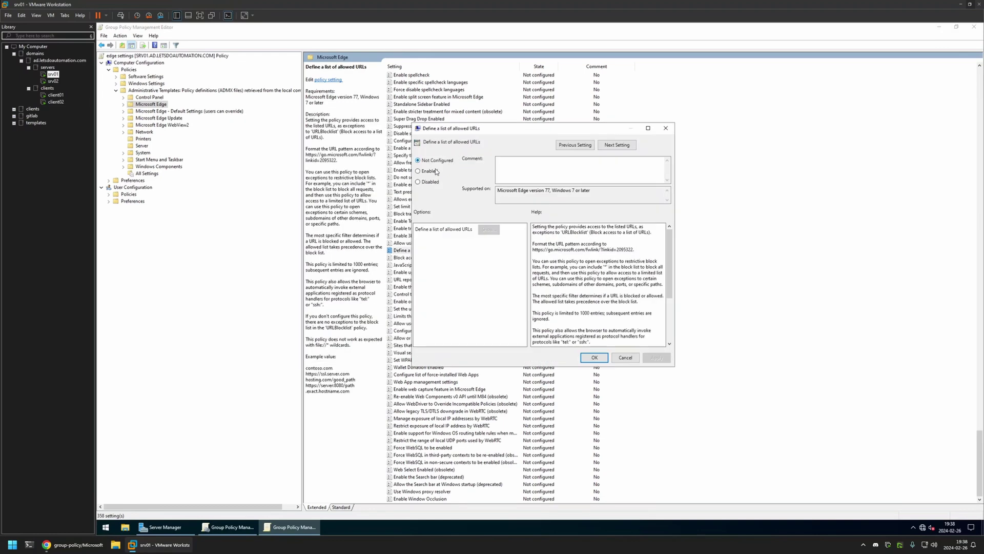
left_click(435, 171)
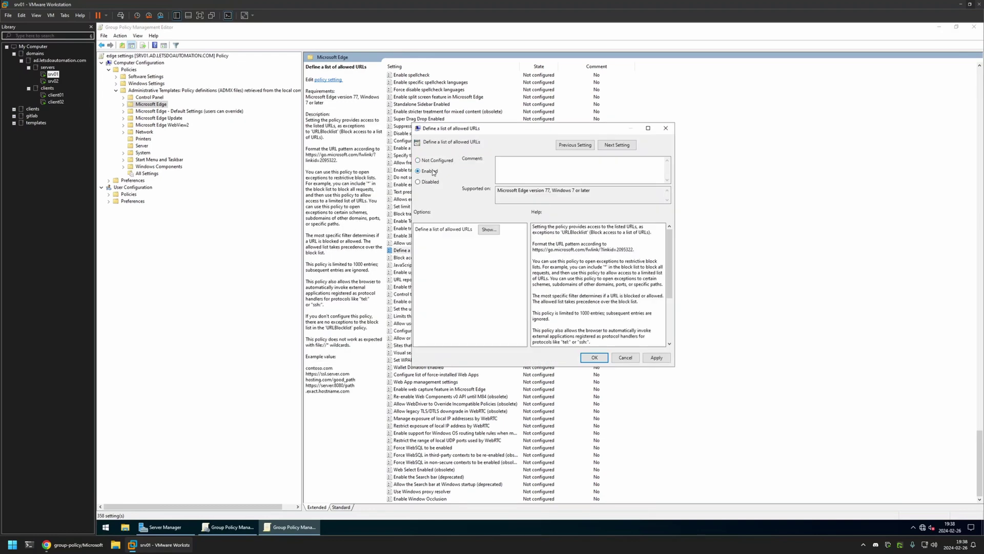
left_click(488, 230)
Step: Add google.com, youtube.com and duckduckgo.com as allowed URLs and save the policy
left_click_drag(274, 132, 484, 204)
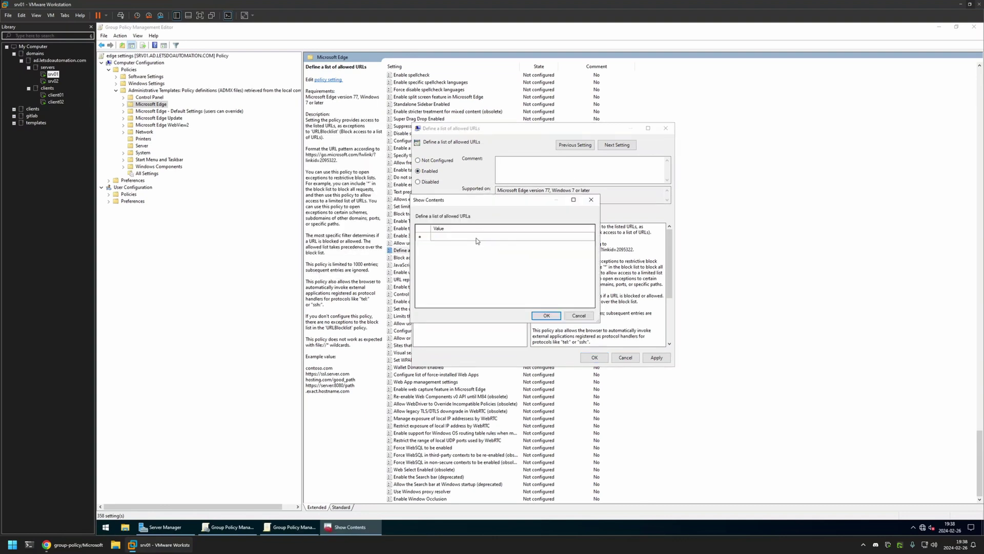
left_click(477, 237)
left_click(477, 238)
type("google.com")
key("Return")
type("yo")
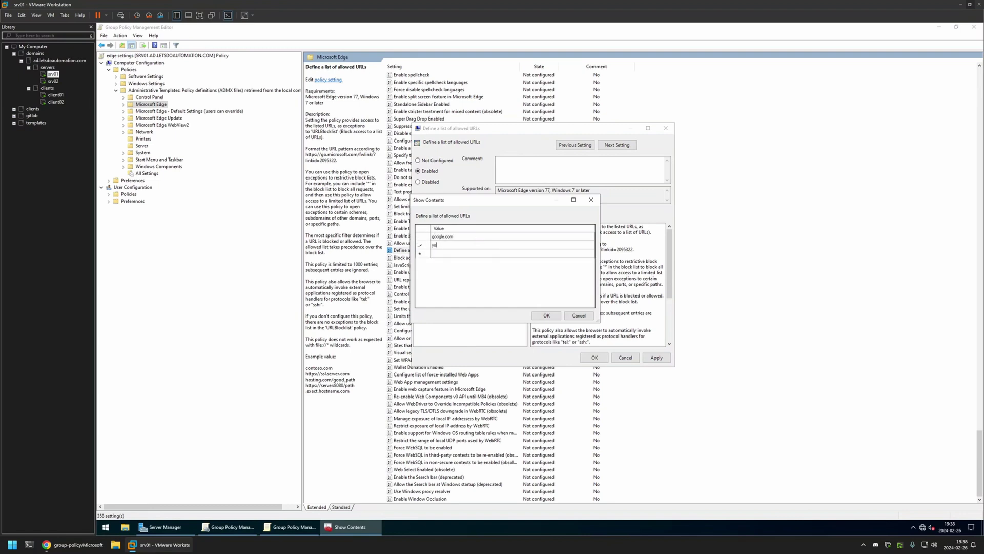
type("utube.com")
key("Return")
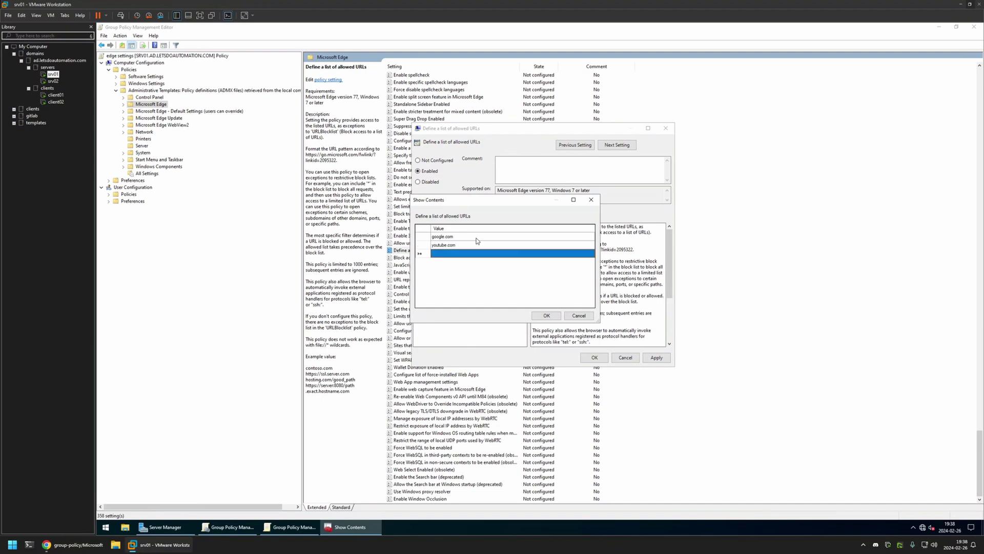
type("duckdu")
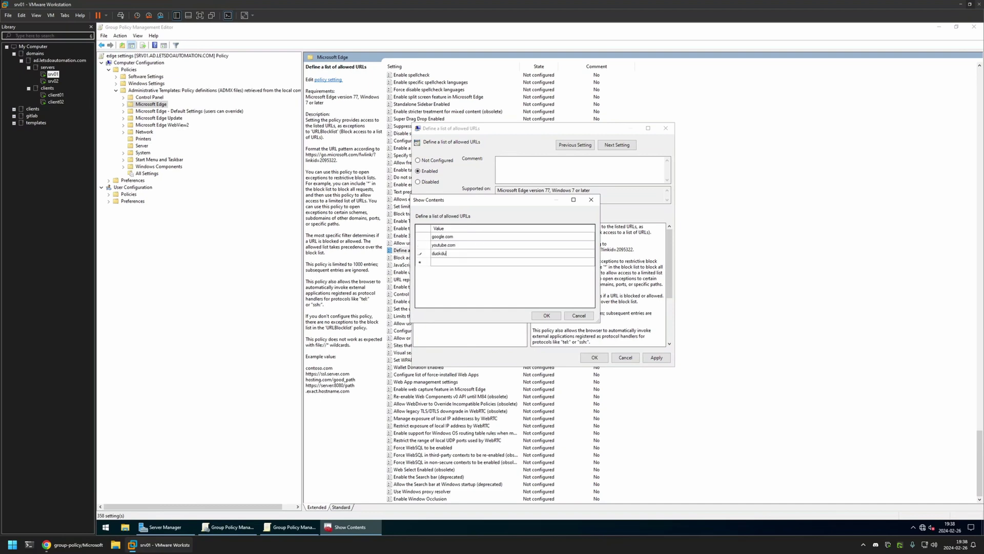
type("ckgo.com")
left_click(545, 315)
left_click(594, 357)
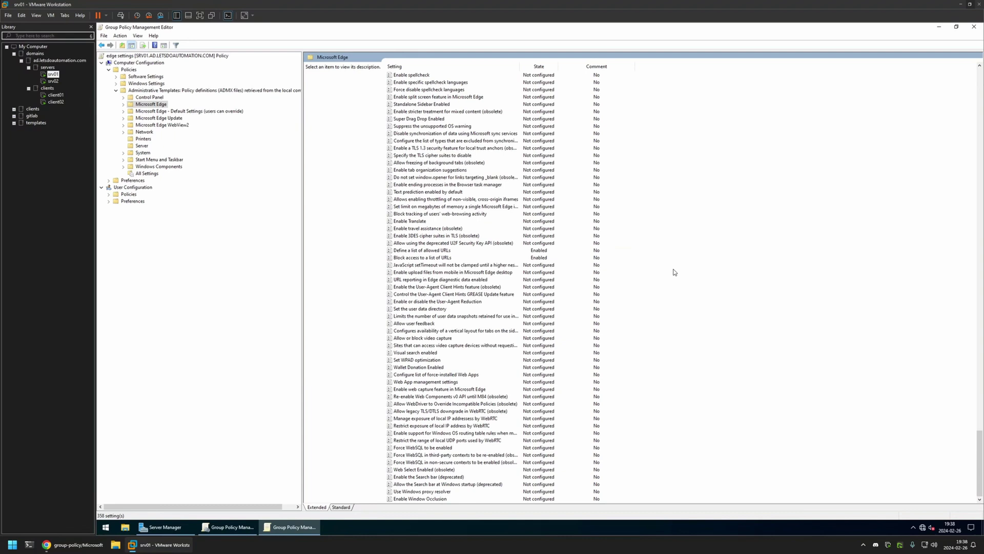
Step: Close the editor and set the edge settings GPO Status to 'User configuration settings disabled'
left_click(974, 27)
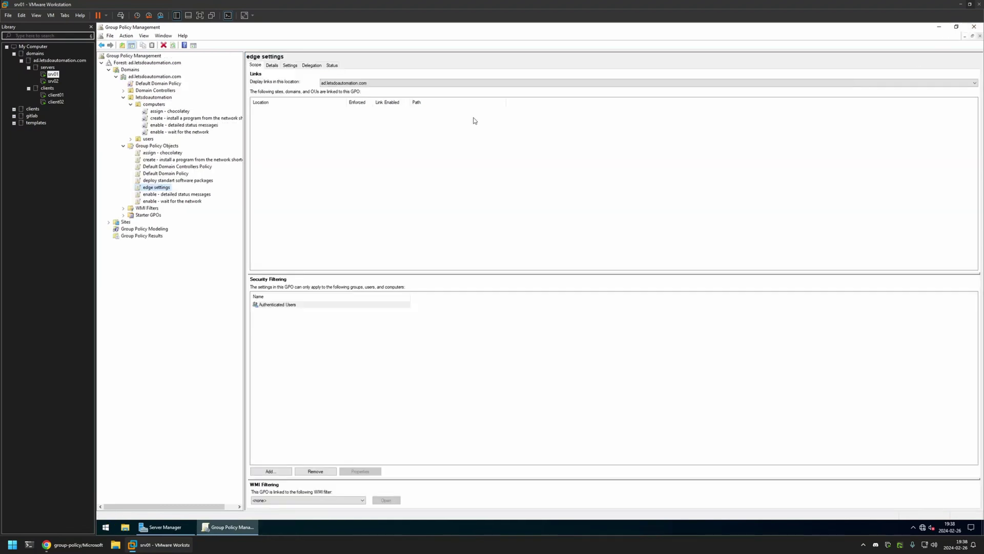
left_click(268, 66)
left_click(317, 157)
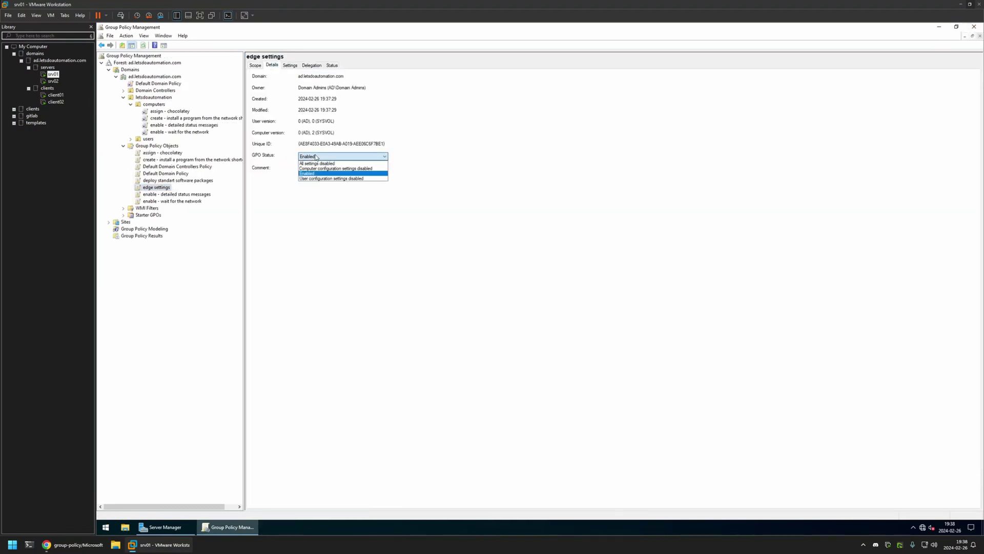
left_click(322, 178)
left_click(564, 291)
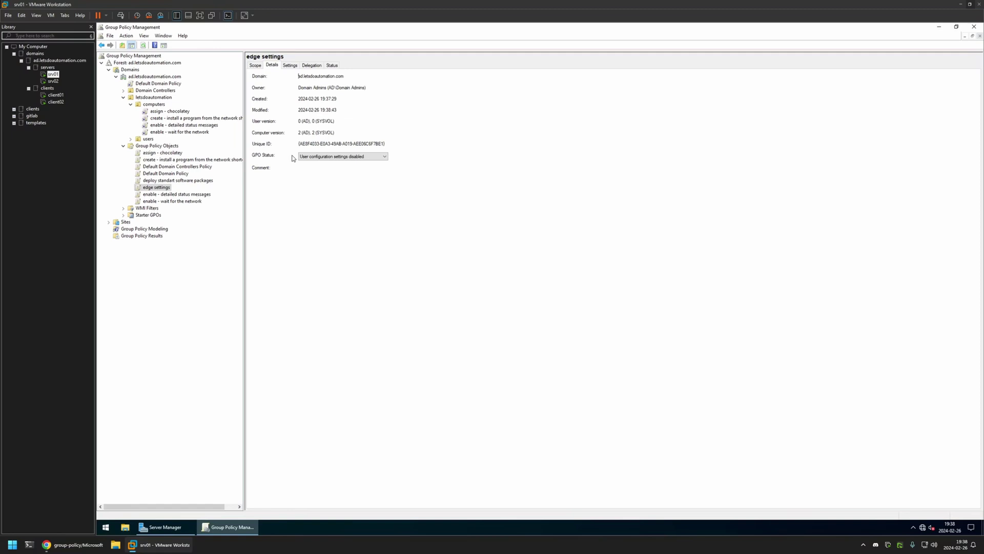
Step: Link the edge settings GPO to the computers OU and confirm the link
left_click(155, 106)
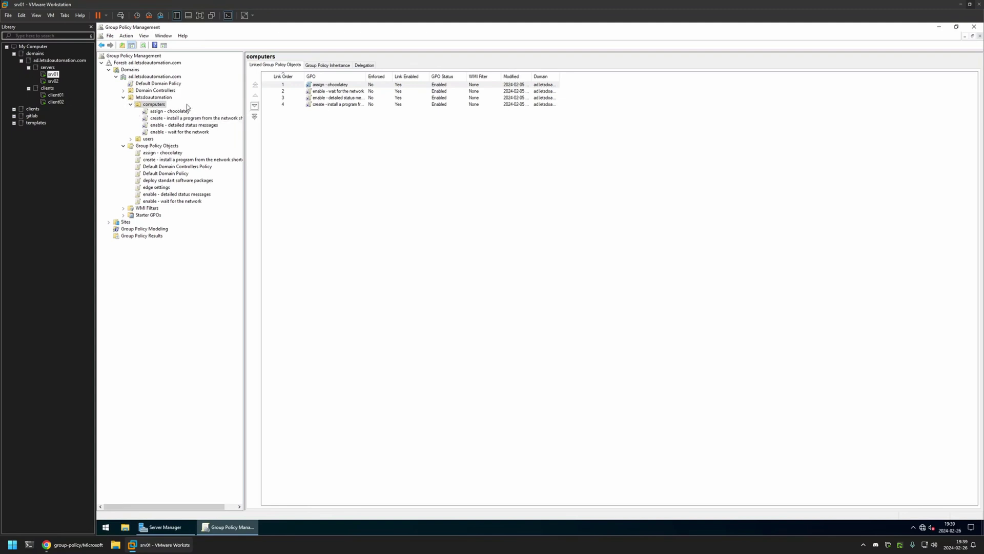
left_click_drag(159, 187, 155, 105)
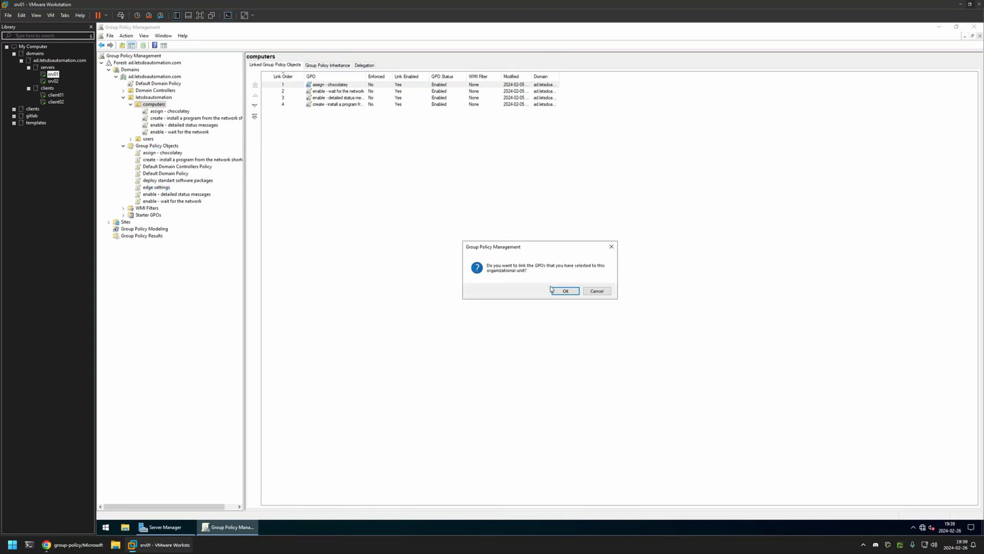
left_click(551, 289)
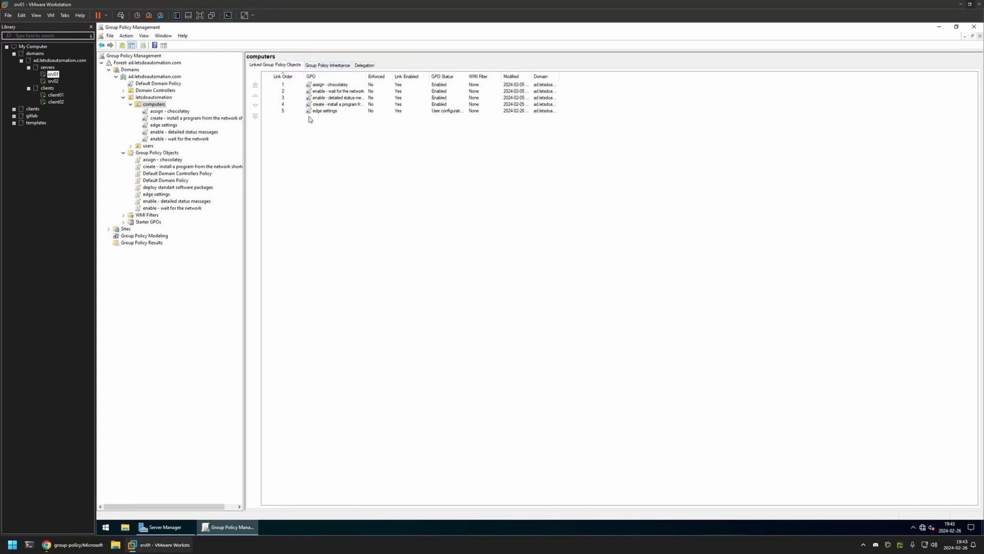
left_click(55, 95)
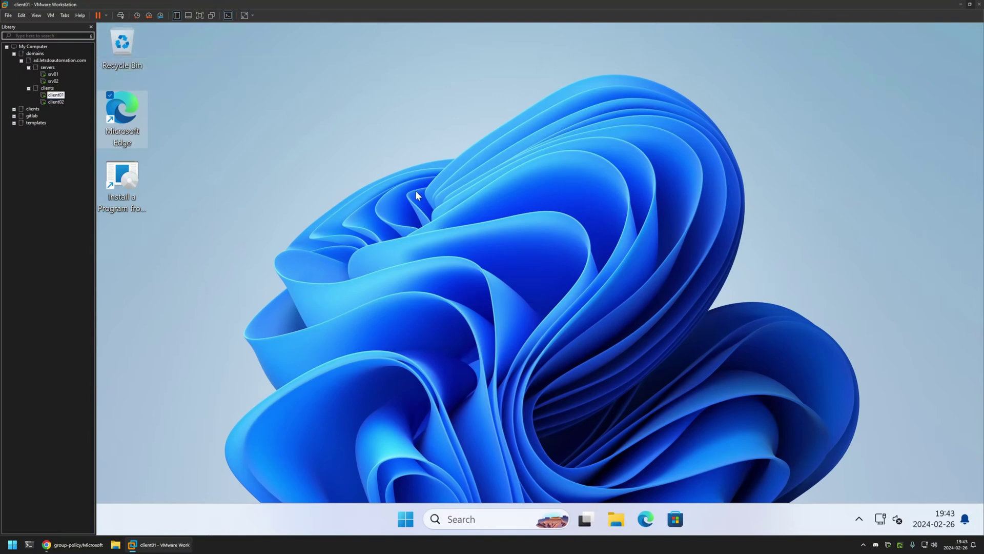
double_click(123, 113)
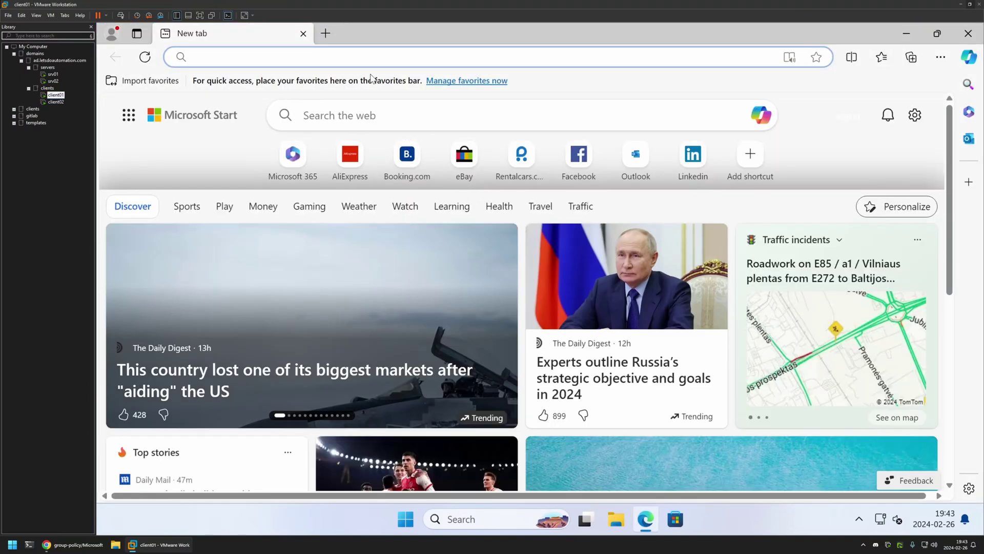
type("wikipedia")
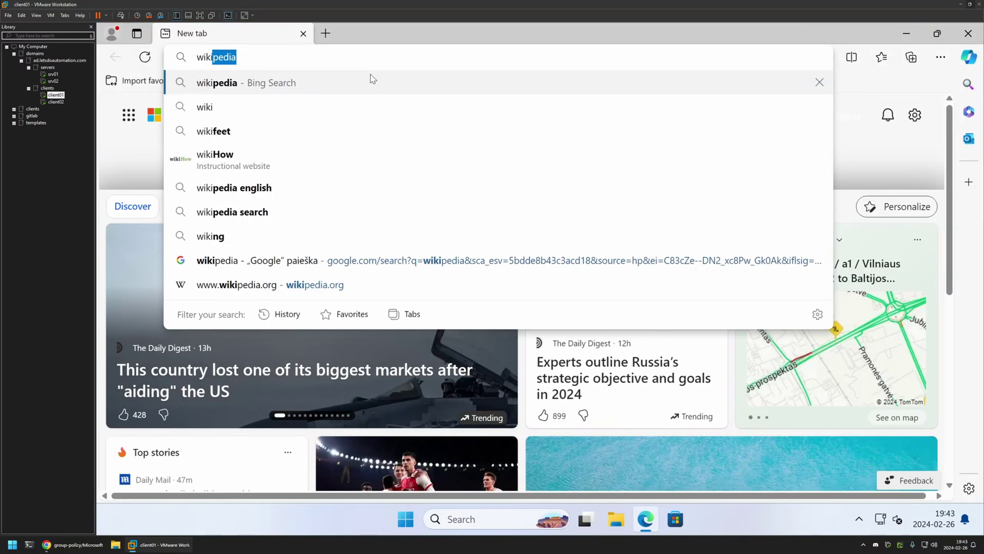
key("Down")
key("Down")
key("Down")
key("Down")
key("Down")
key("Down")
key("Down")
key("Down")
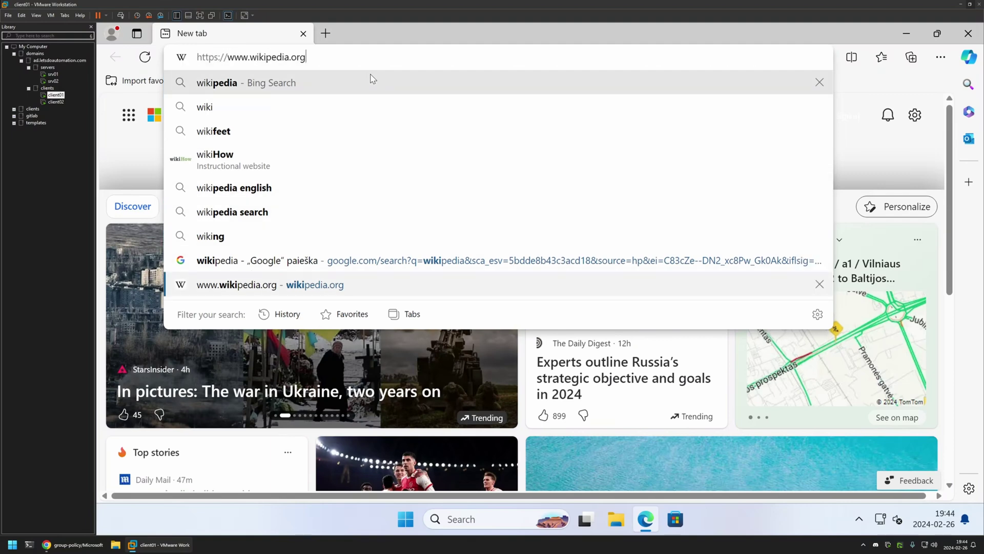
key("Return")
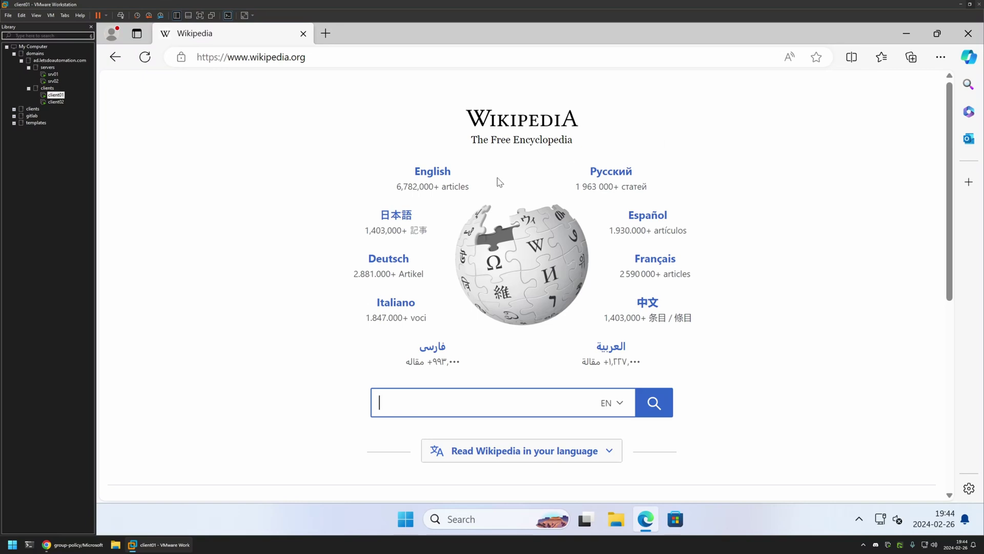
Step: Open Command Prompt on the client and run gpupdate
left_click(405, 520)
type("cmd")
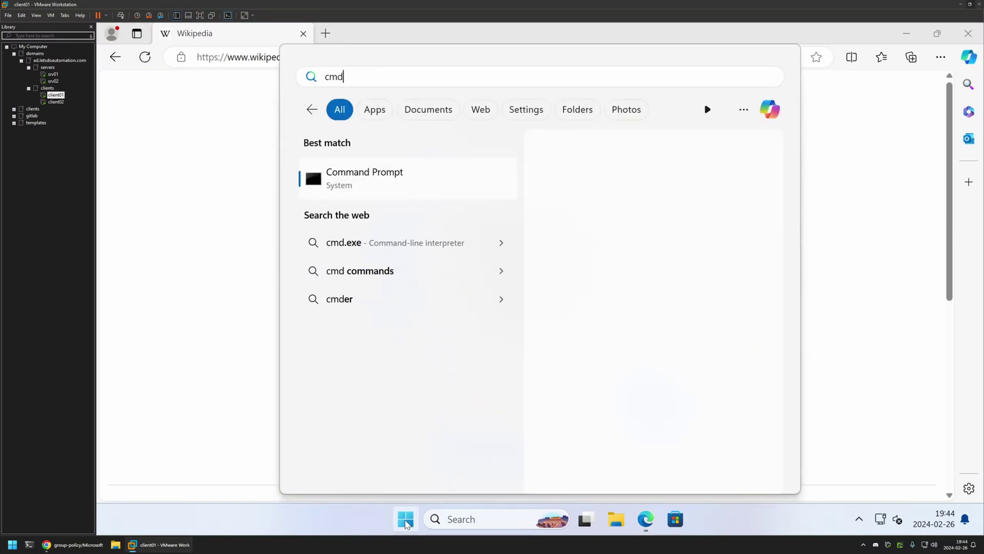
key("Return")
type("gp")
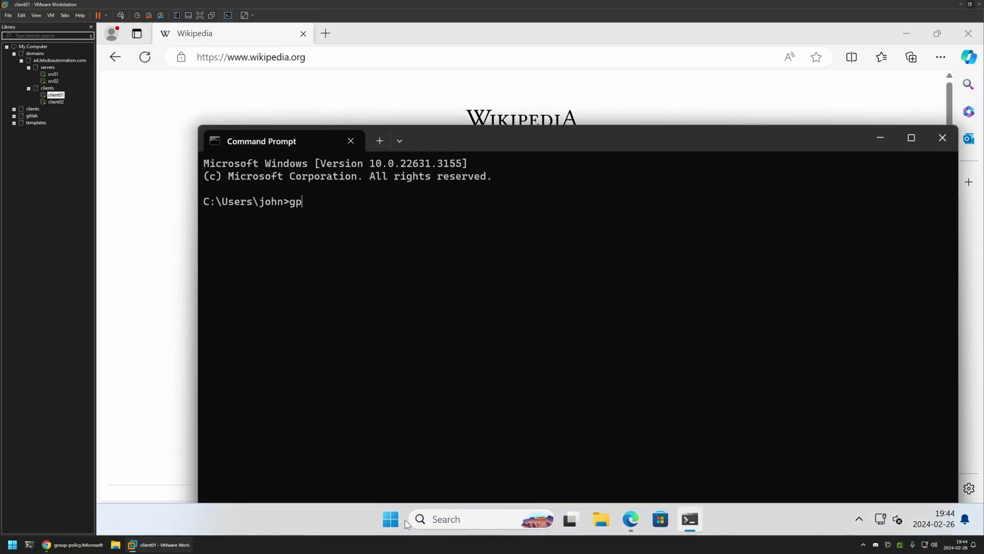
type("update")
key("Return")
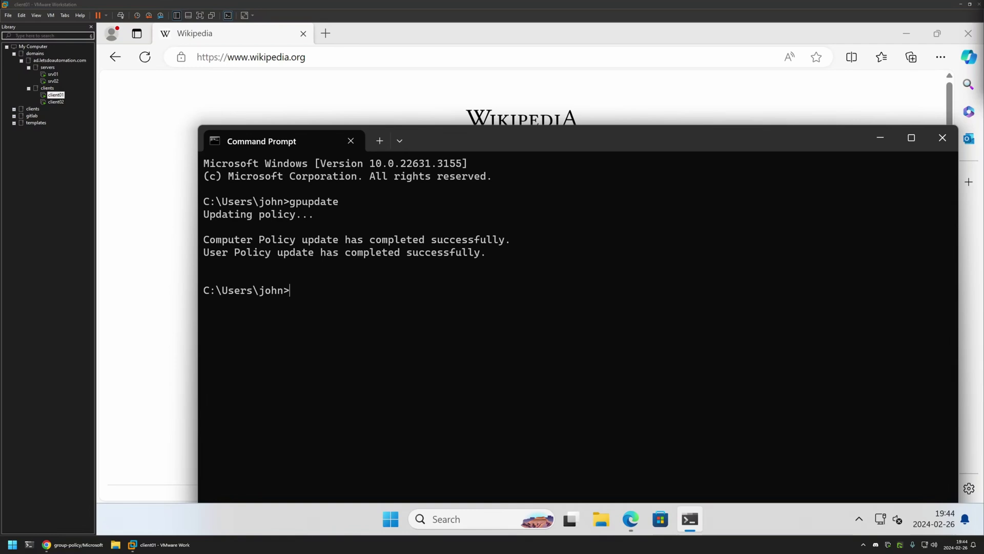
Step: Reload Wikipedia and visit facebook.com in Edge, confirming both are now blocked
left_click(319, 93)
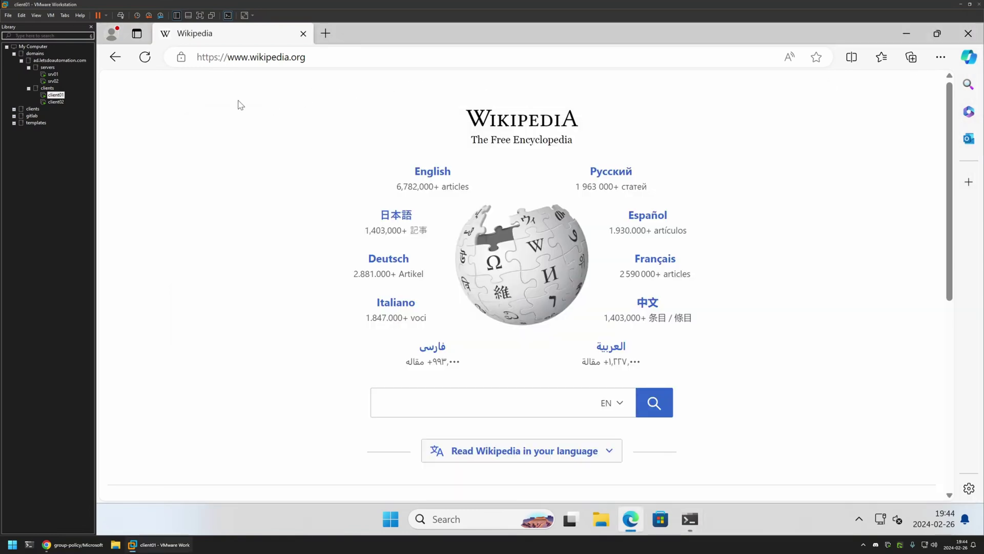
left_click(145, 57)
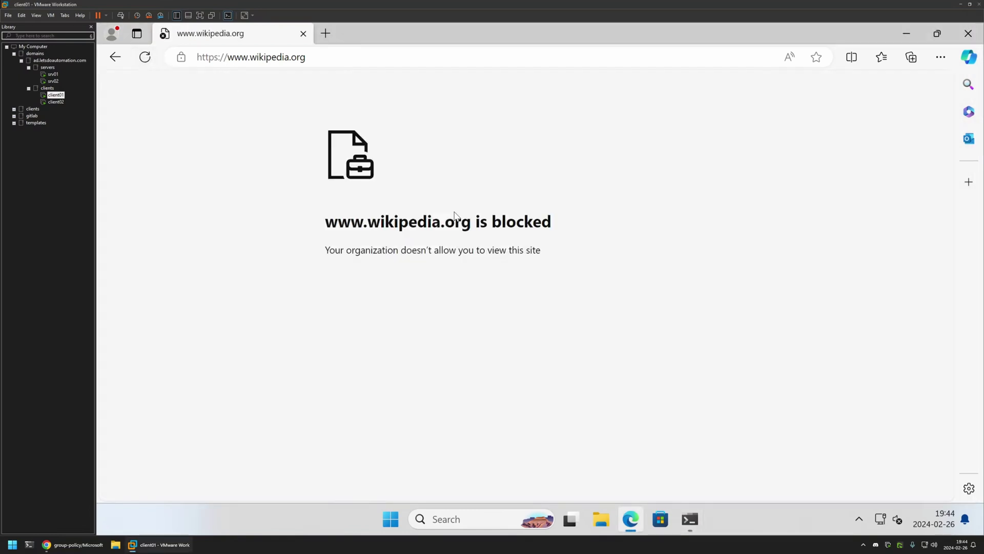
left_click_drag(328, 219, 522, 245)
left_click(285, 61)
type("faceb")
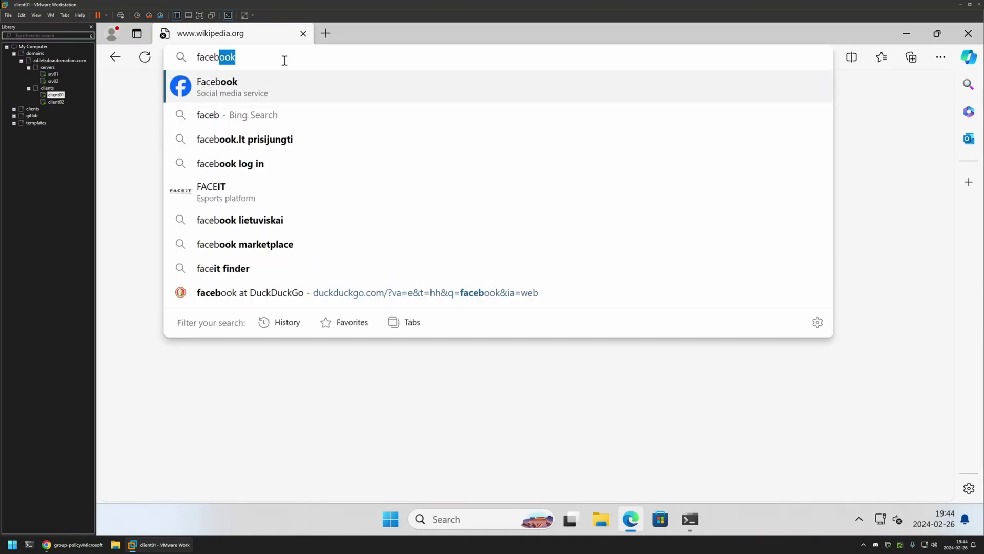
type("ook.com")
key("Return")
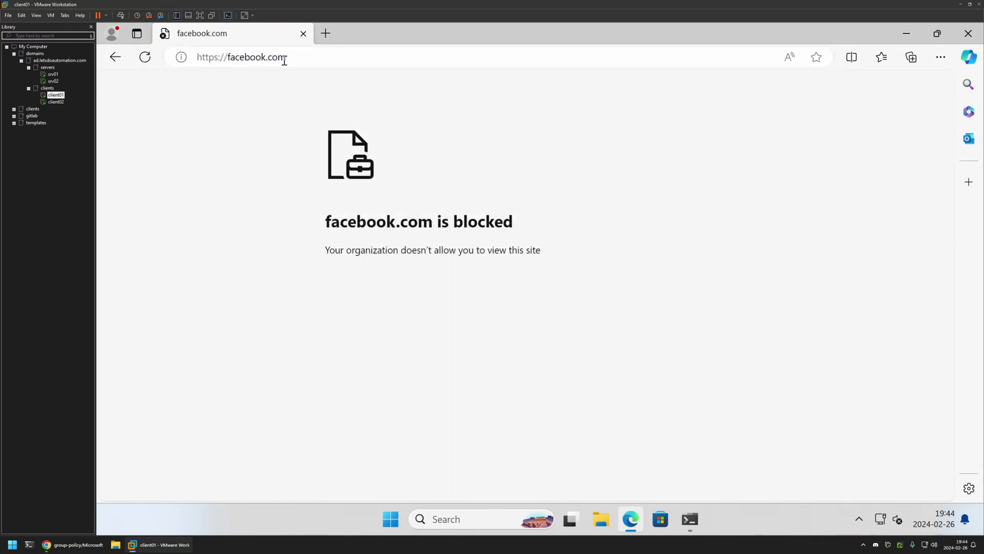
left_click_drag(326, 222, 514, 221)
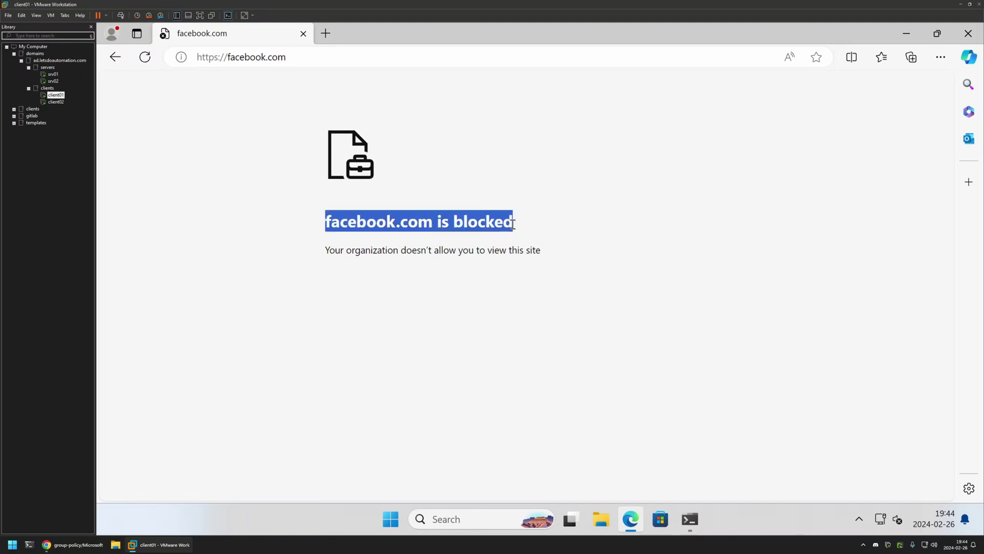
left_click(500, 240)
Step: Open google.com in Edge and confirm it loads
left_click(248, 62)
type("google.co")
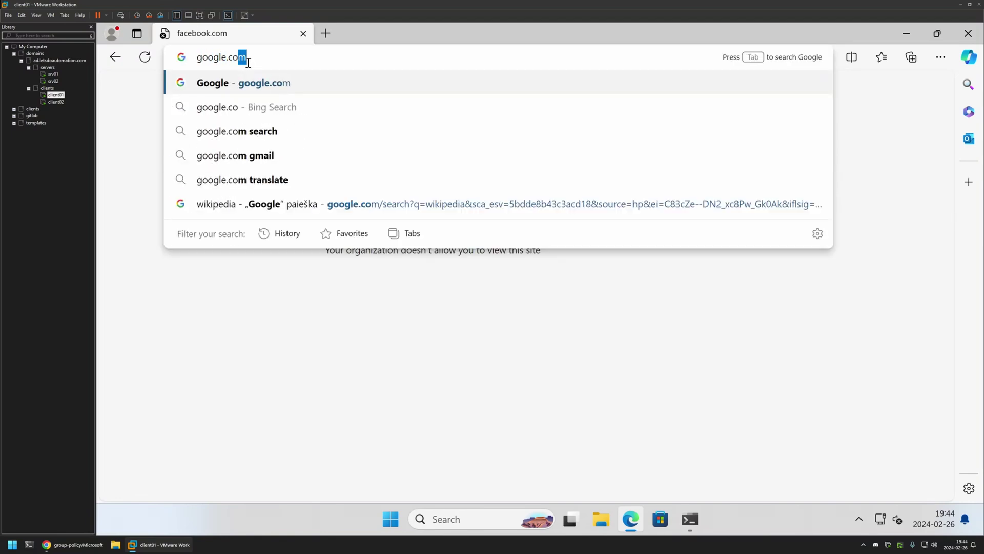
key("Return")
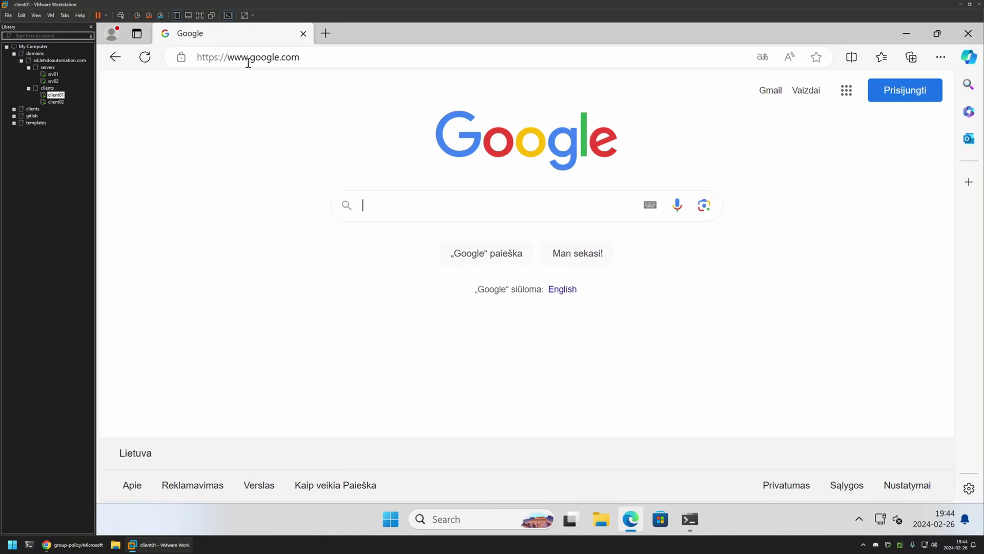
left_click(265, 56)
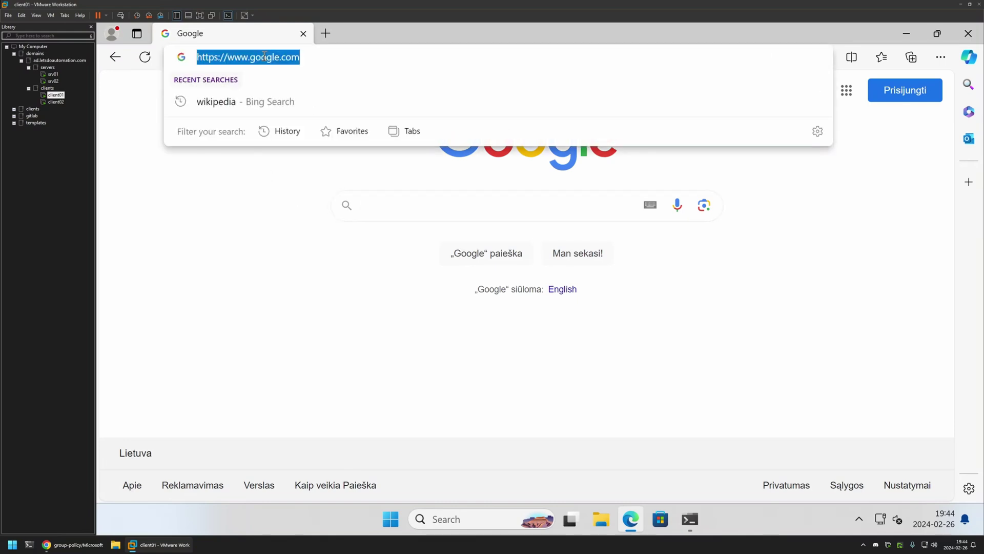
Step: Search Google for 'wikipedia' and open the result, which shows the blocked page
left_click(377, 208)
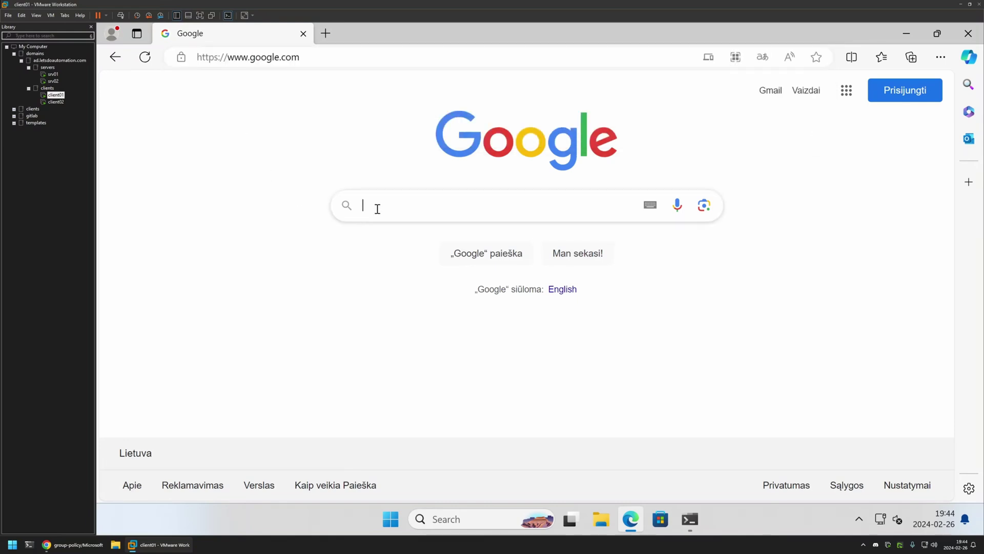
type("wikipedia")
key("Return")
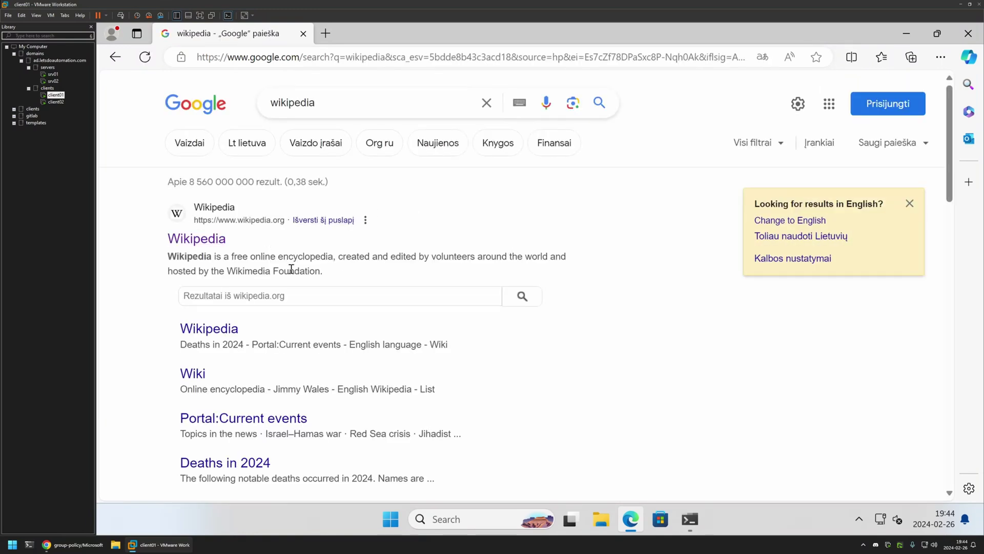
left_click(204, 242)
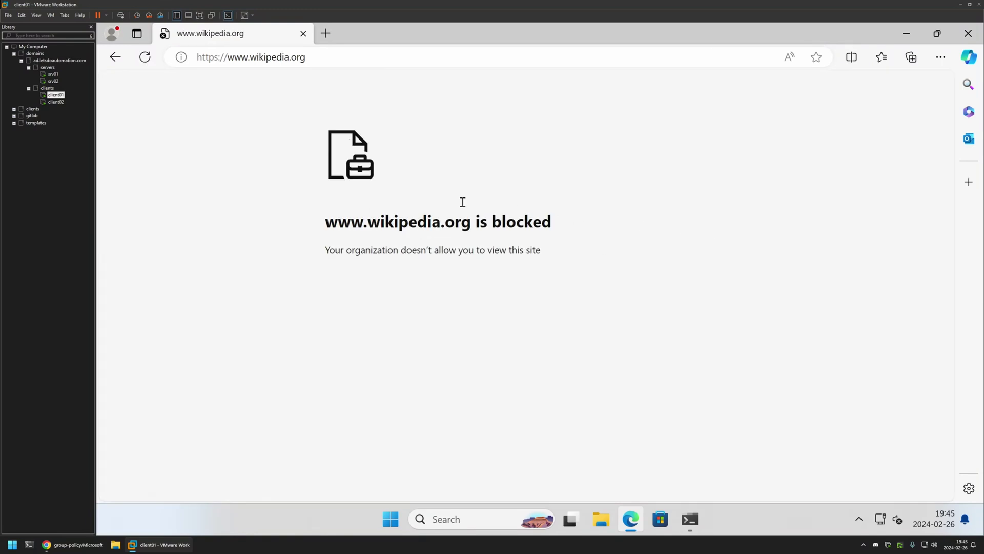
left_click_drag(283, 221, 428, 219)
left_click_drag(543, 251, 393, 253)
left_click(250, 58)
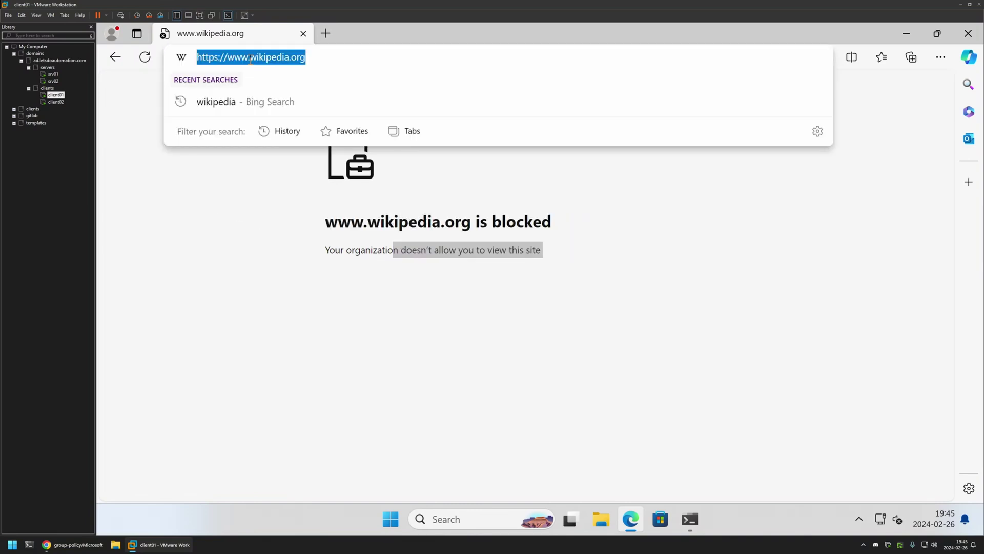
Step: Load duckduckgo.com in Edge and search it for 'wikipedia'
type("duckduckgo.com")
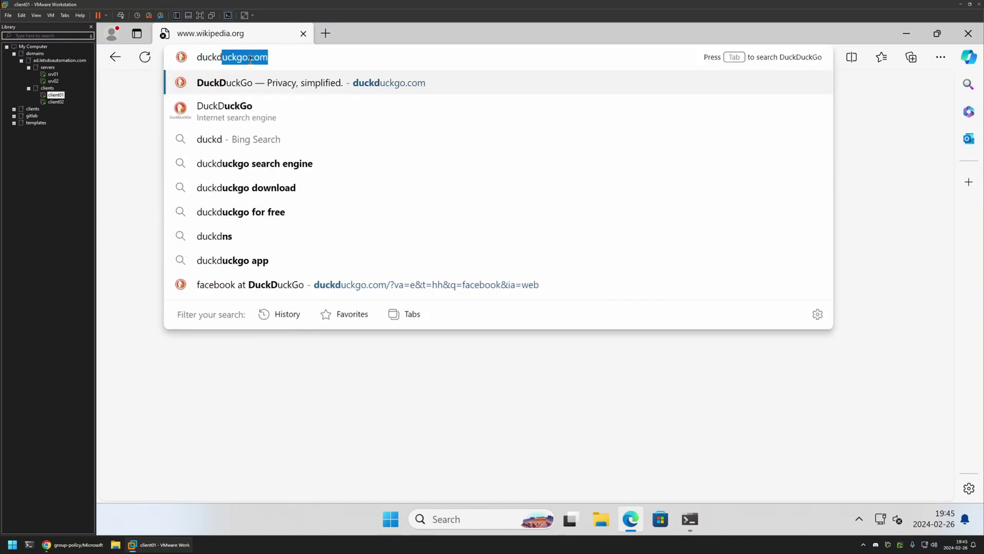
key("Return")
left_click(371, 110)
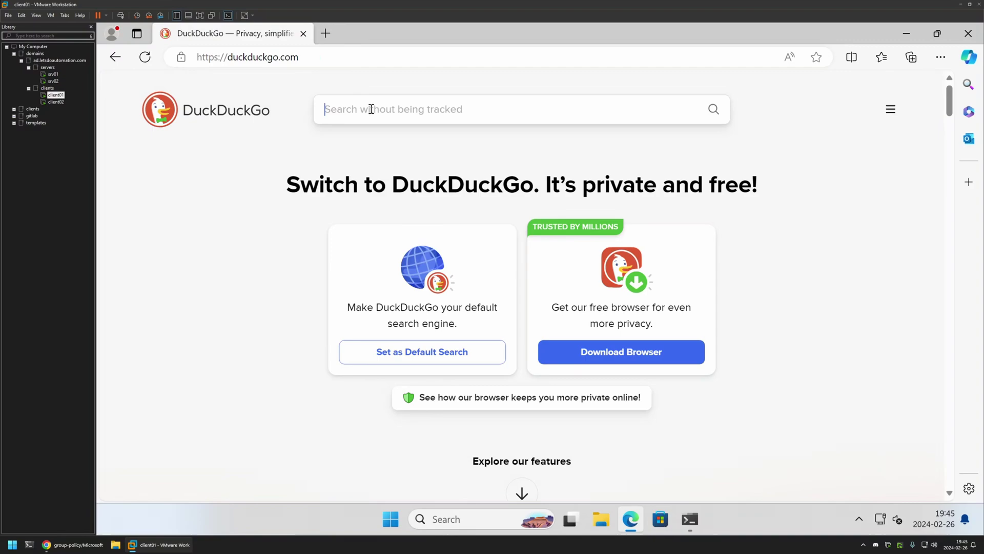
type("wiki")
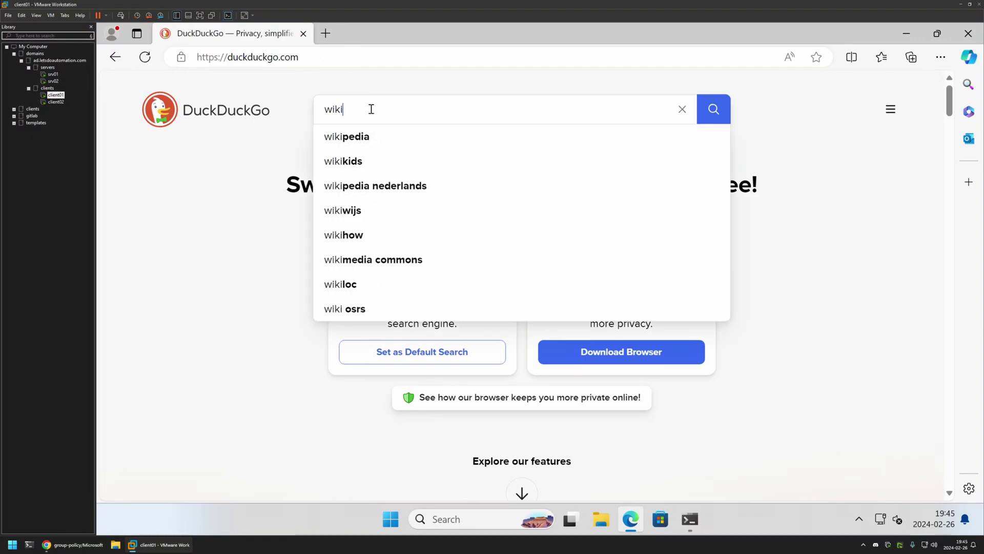
key("Down")
key("Return")
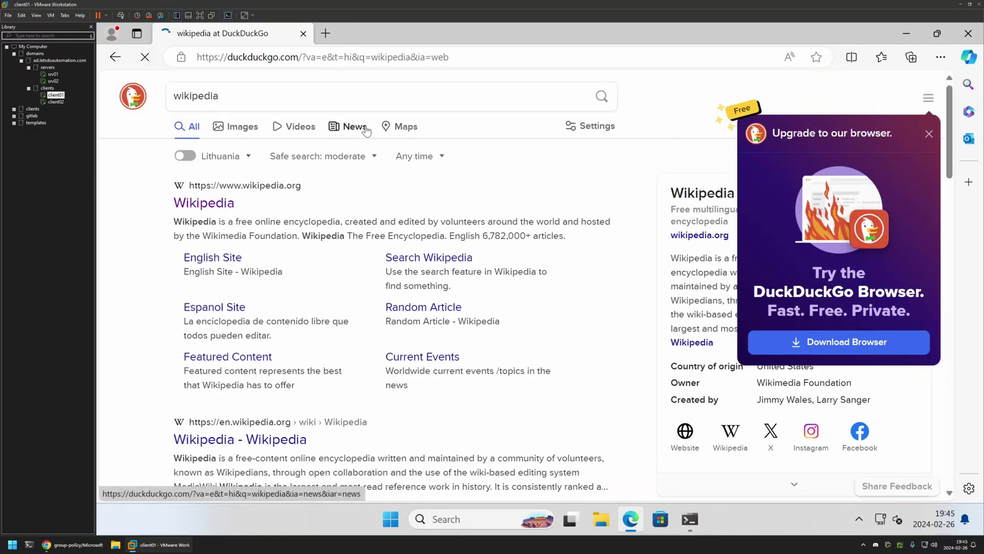
Step: Open the History of Wikipedia result to confirm en.wikipedia.org is blocked
scroll(234, 176, "down", 2)
scroll(235, 176, "down", 10)
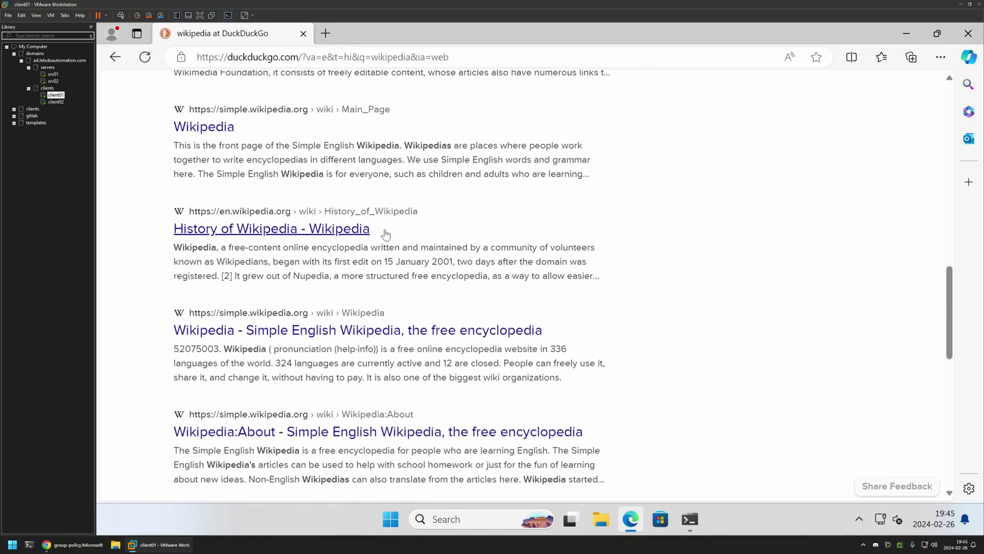
left_click(225, 231)
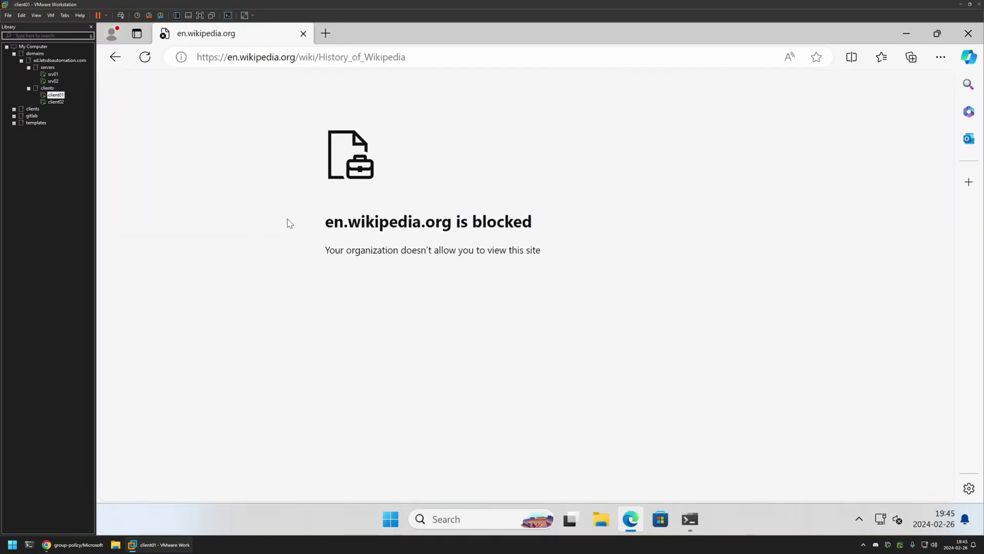